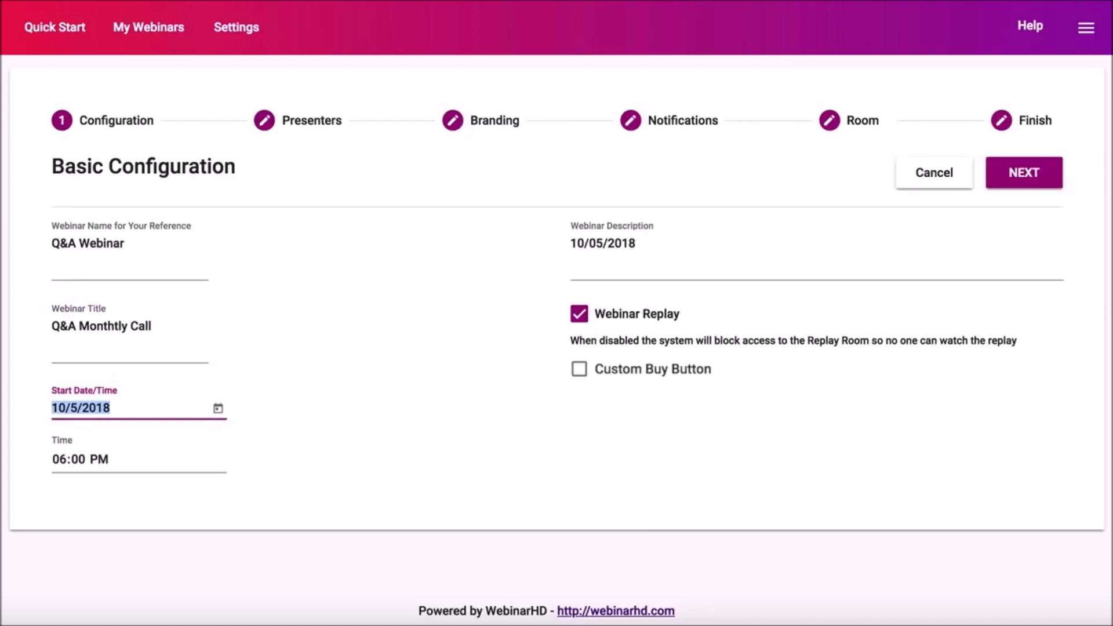
Schedule the Q&A Webinar for October 8, 2018 at 03:00 PM and add its description
{"action": "left_click", "coordinate": [217, 410]}
{"action": "left_click", "coordinate": [116, 262]}
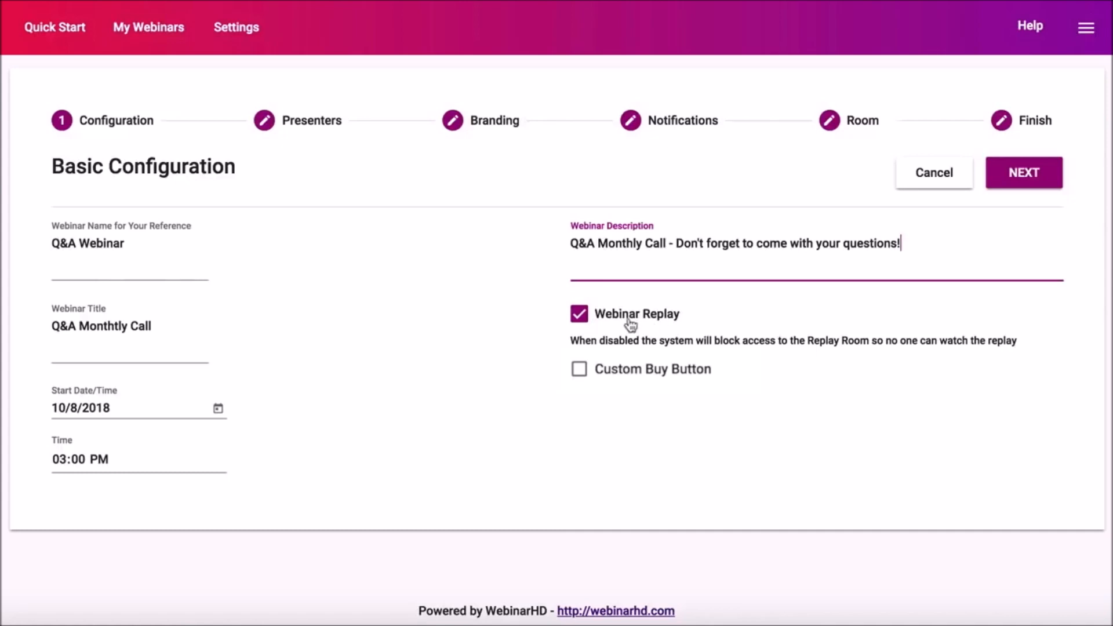
{"action": "left_click", "coordinate": [581, 316]}
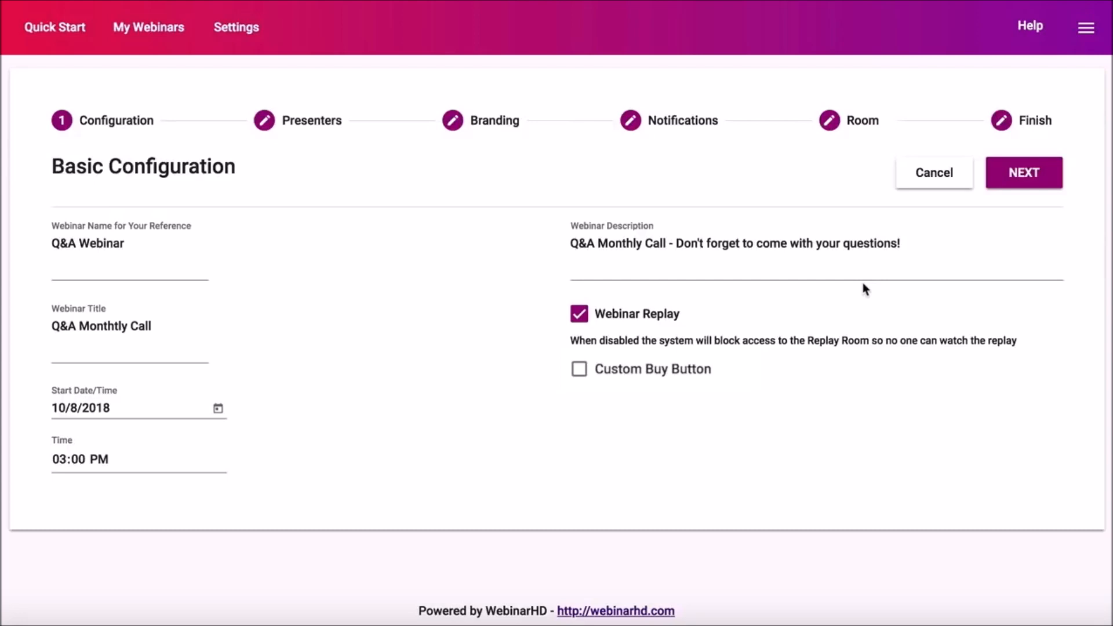
{"action": "left_click", "coordinate": [1026, 175]}
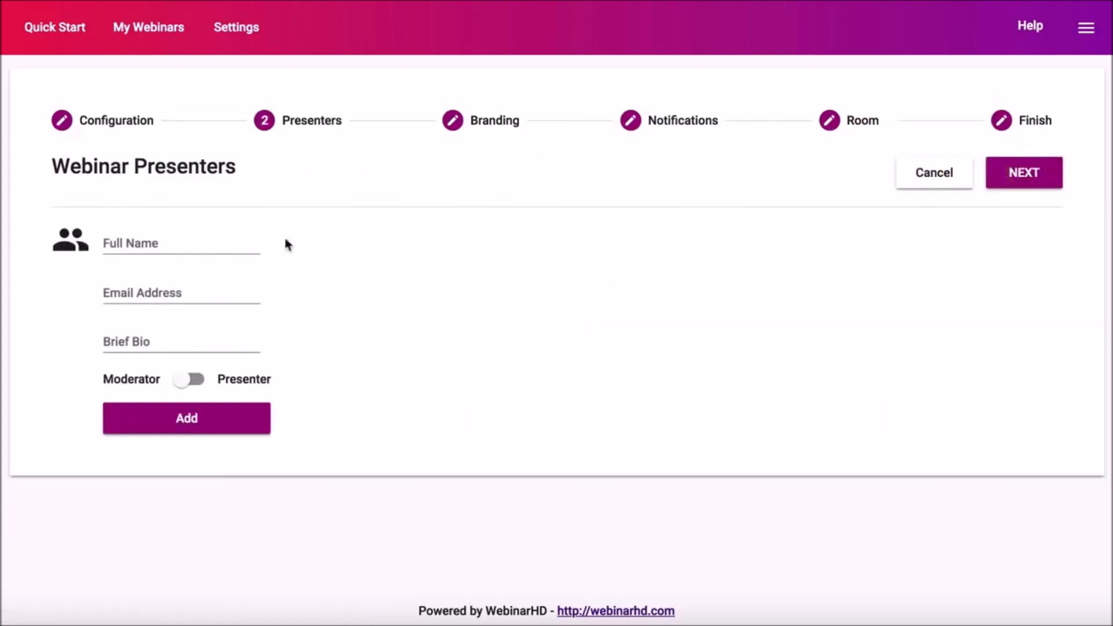
Enter the presenter's full name, e-mail address and the brief bio 'Co-Host'
{"action": "left_click", "coordinate": [176, 244]}
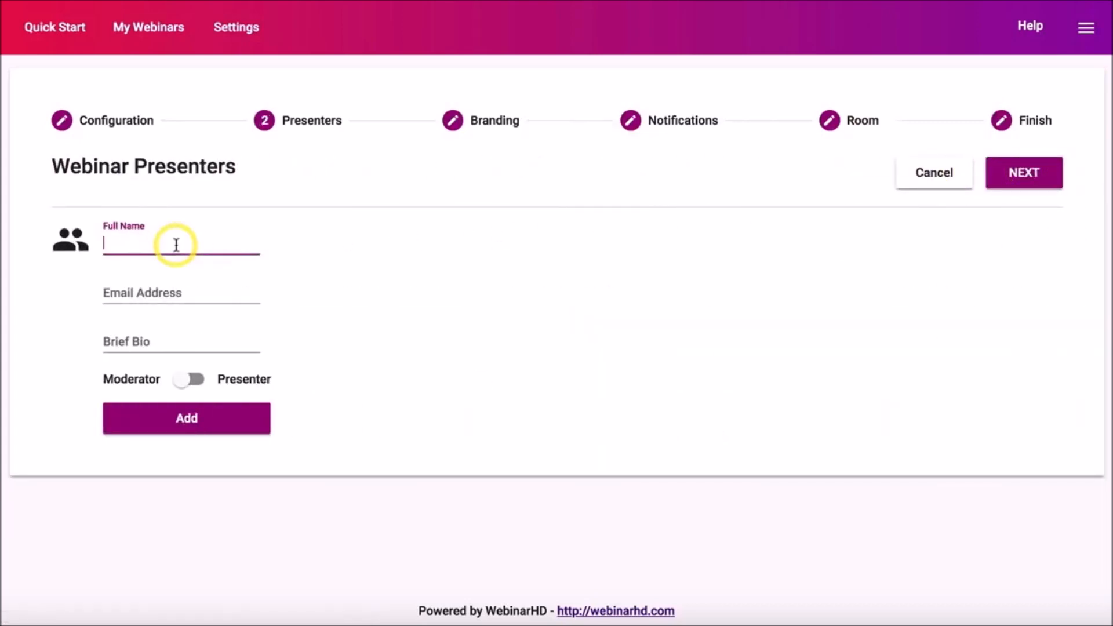
{"action": "type", "text": "danny"}
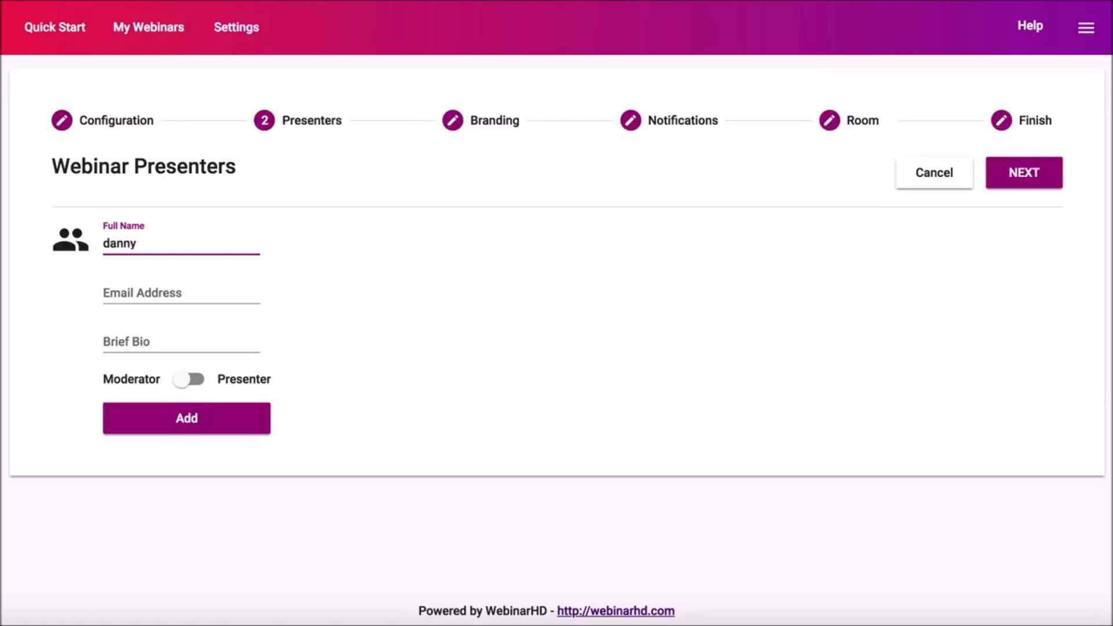
{"action": "key", "text": "Tab"}
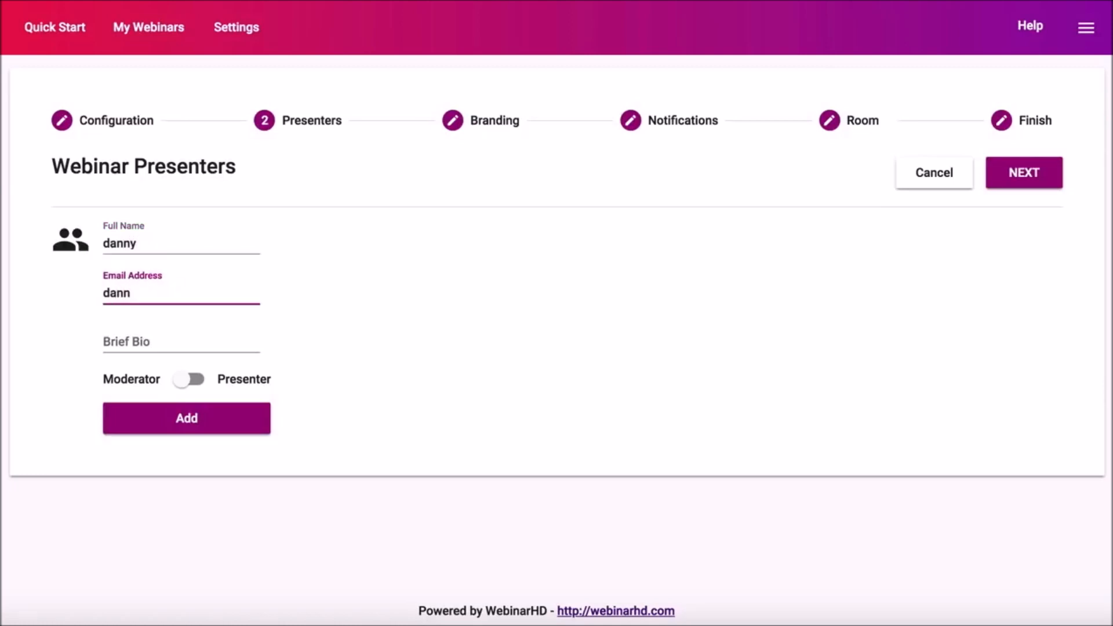
{"action": "key", "text": "Tab"}
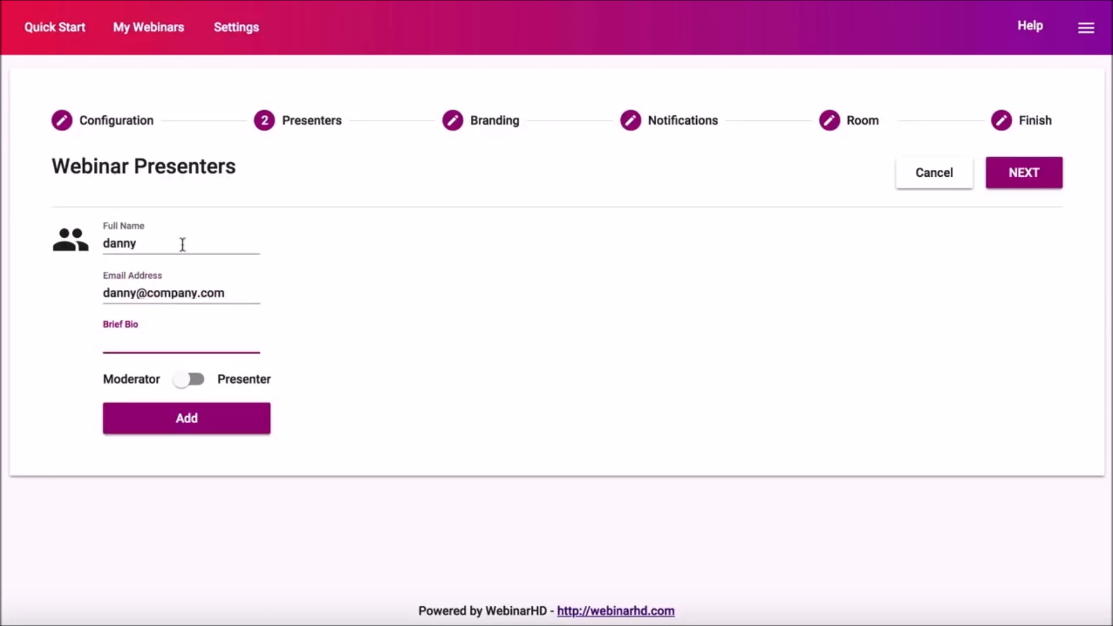
{"action": "type", "text": "Co-Host"}
Make the presenter a moderator and add them to the webinar
{"action": "left_click", "coordinate": [197, 385]}
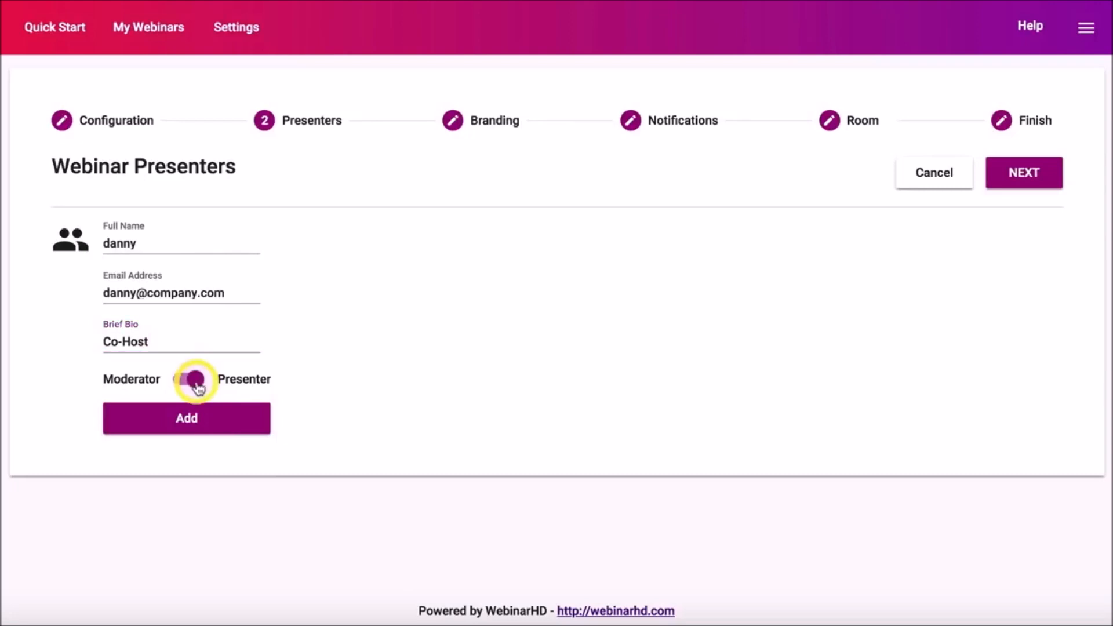
{"action": "left_click", "coordinate": [197, 420]}
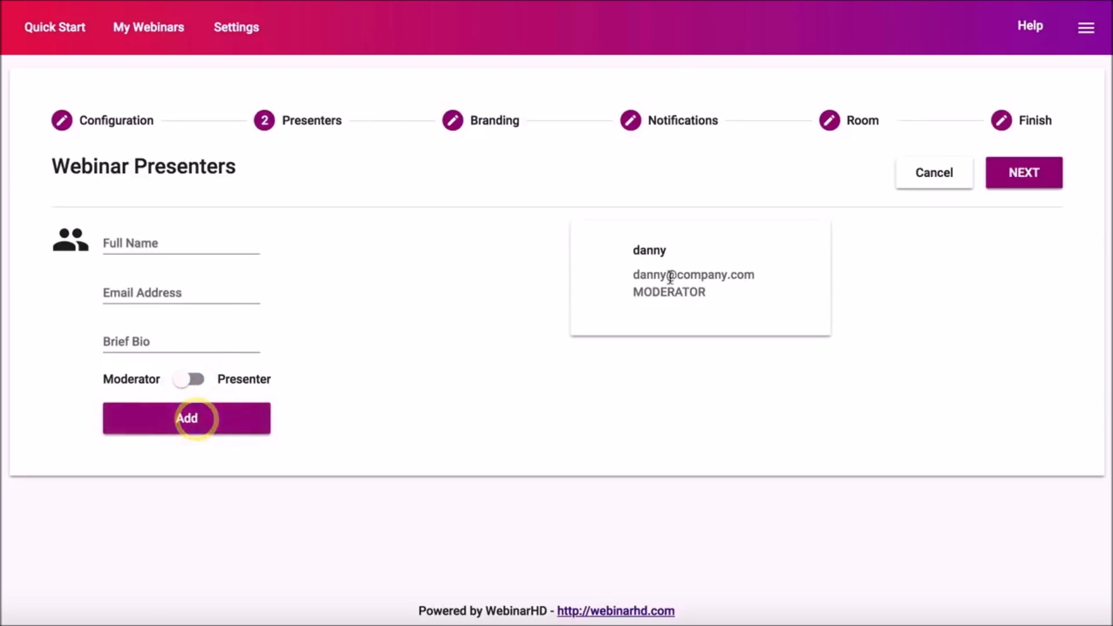
{"action": "left_click", "coordinate": [1036, 175]}
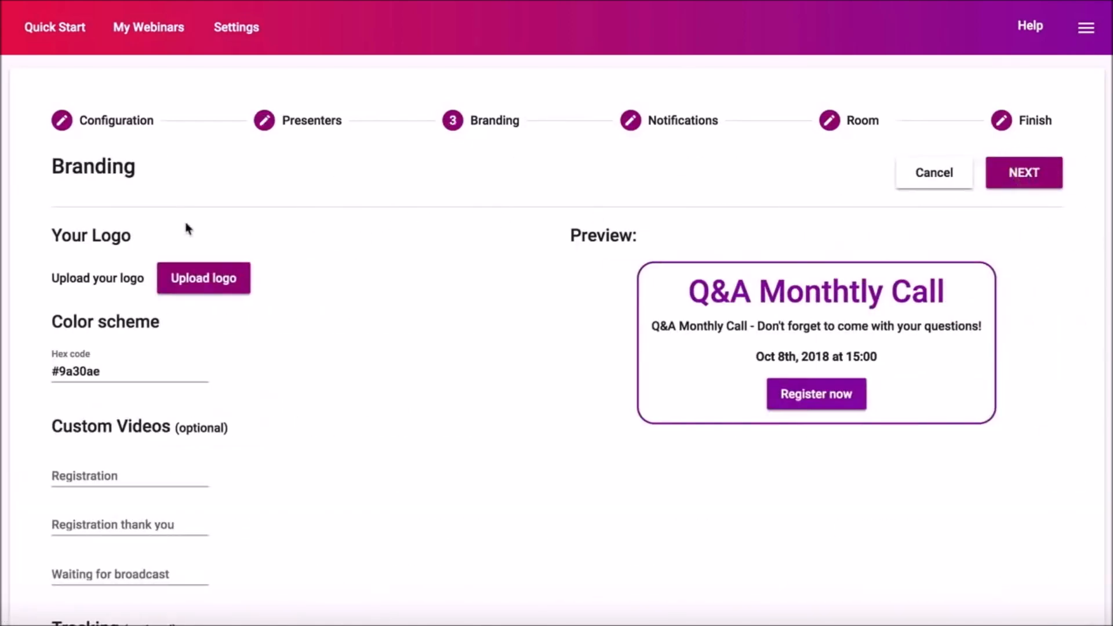
Upload the logo image by searching the Webinar Project folder for 'logo'
{"action": "left_click", "coordinate": [200, 283]}
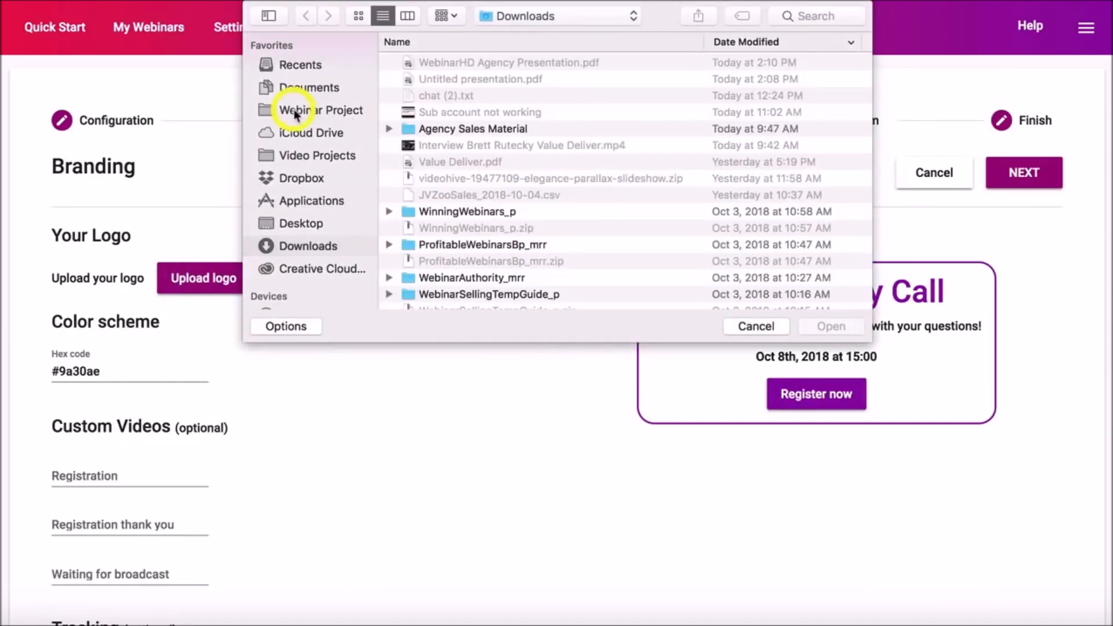
{"action": "left_click", "coordinate": [297, 112]}
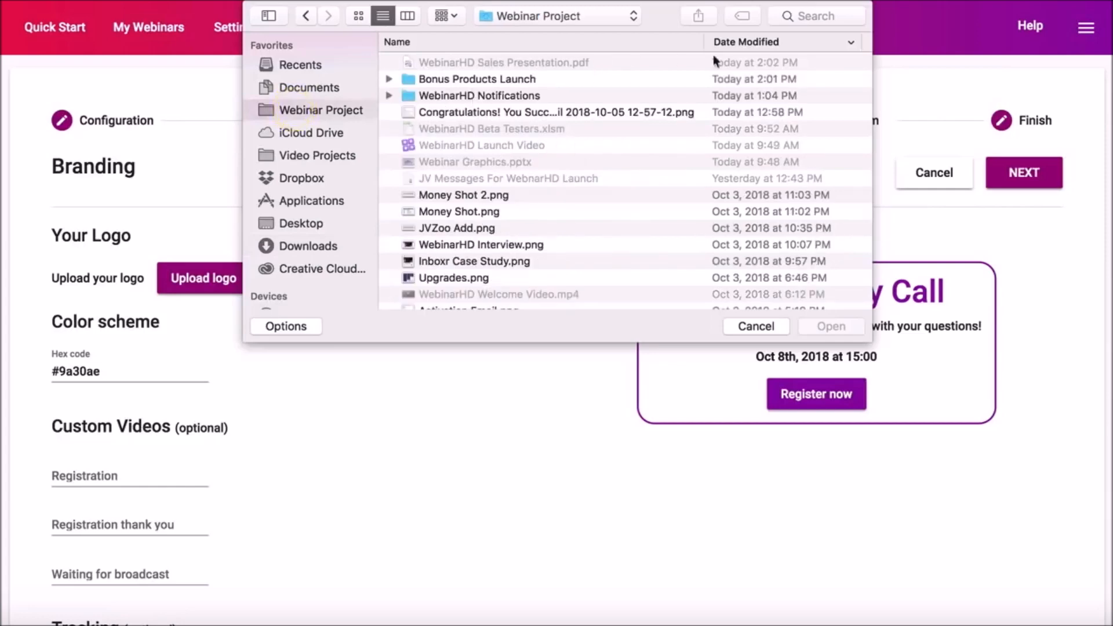
{"action": "left_click", "coordinate": [806, 16]}
{"action": "type", "text": "logo"}
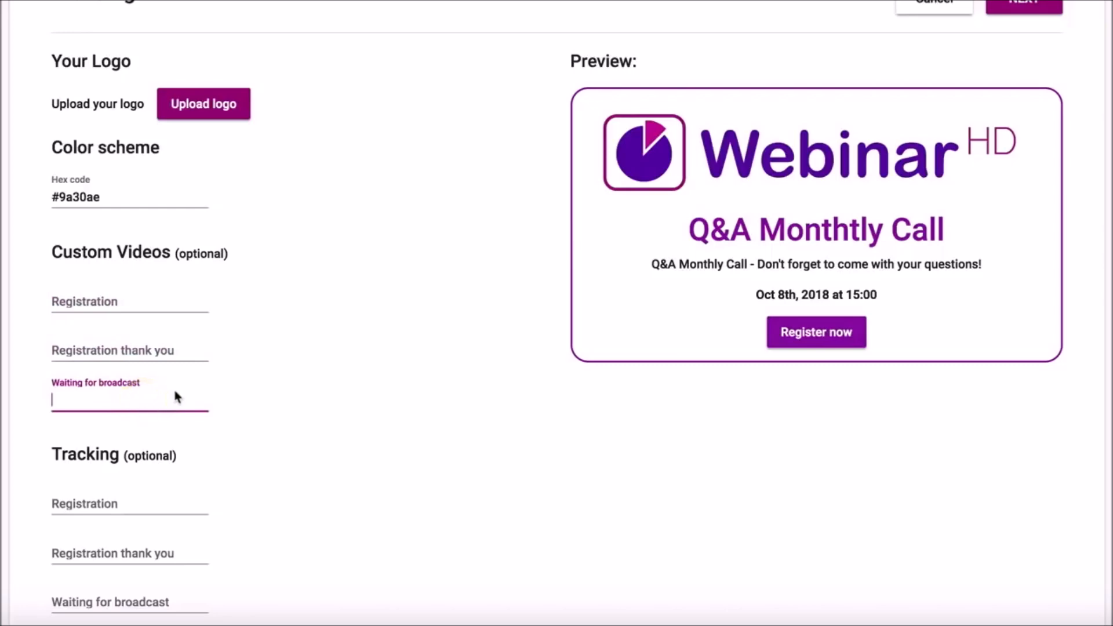
Review the registration, thank-you and waiting-for-broadcast tracking fields, leaving them empty
{"action": "scroll", "coordinate": [172, 388], "scroll_direction": "down", "scroll_amount": 3}
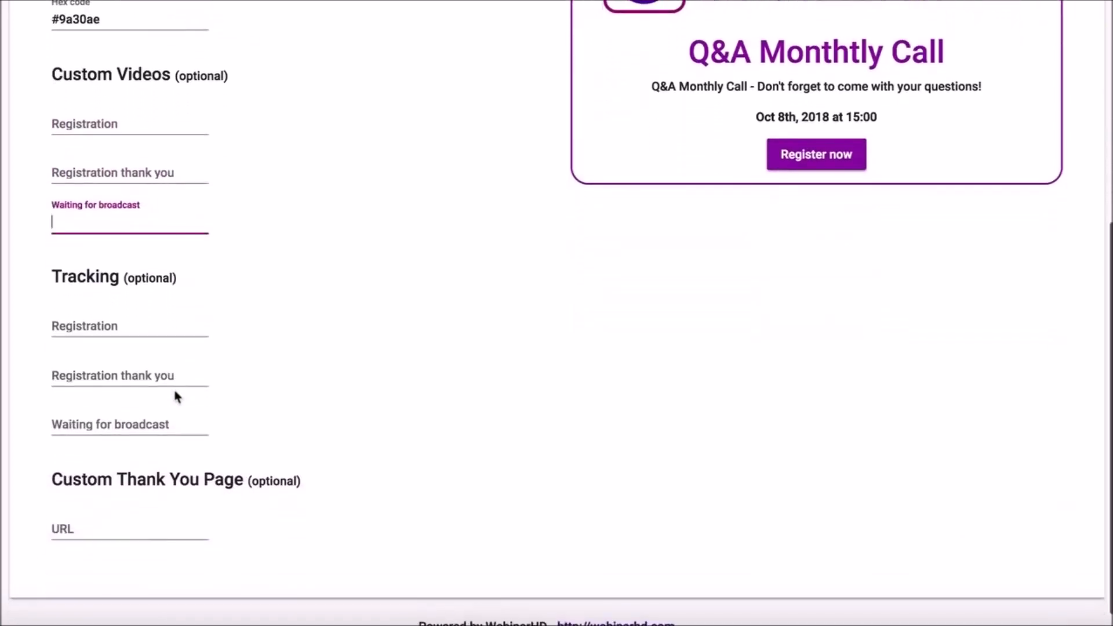
{"action": "left_click", "coordinate": [112, 326]}
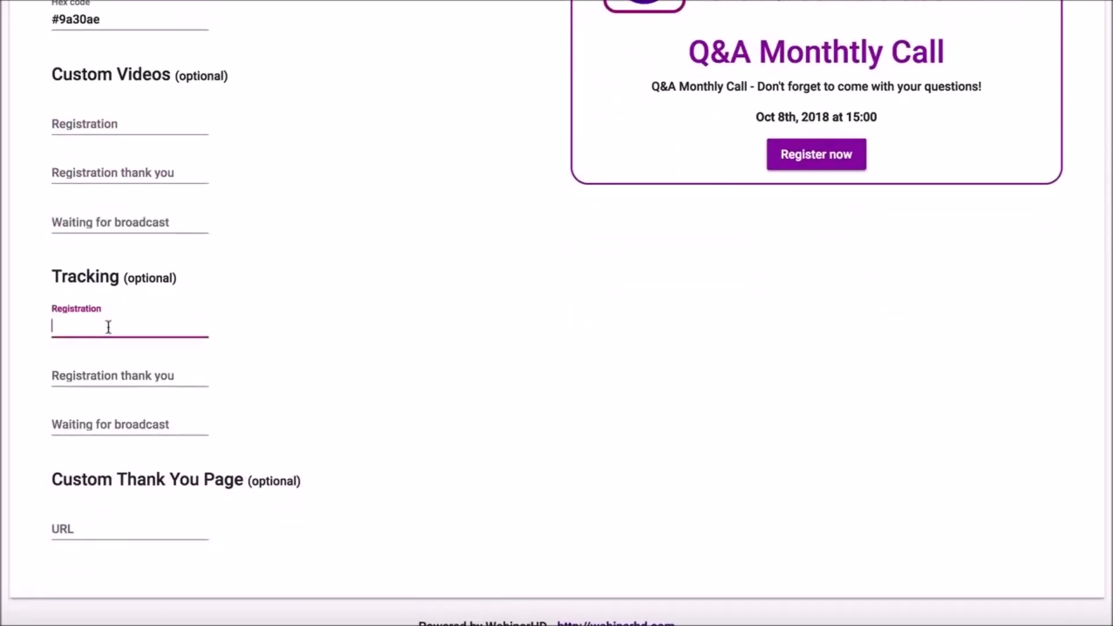
{"action": "left_click", "coordinate": [97, 372]}
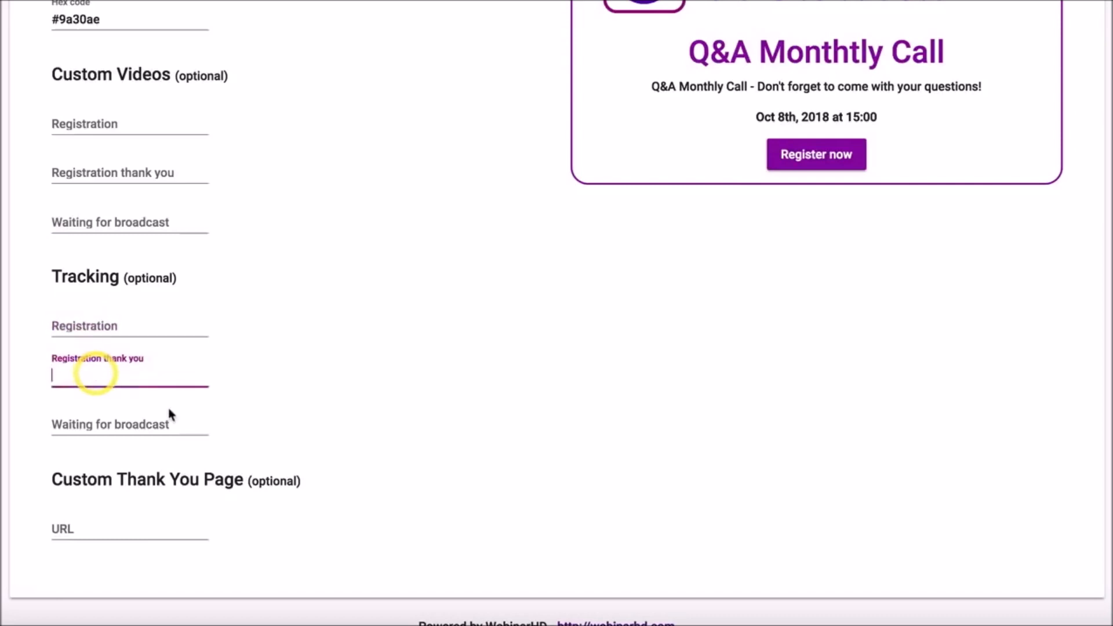
{"action": "left_click", "coordinate": [123, 426]}
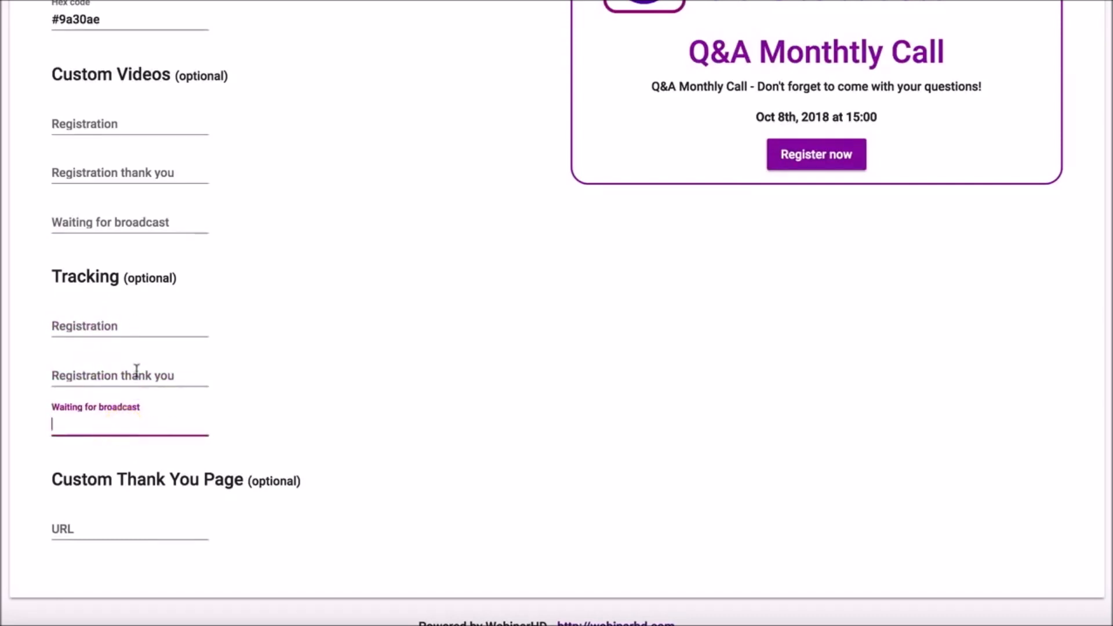
{"action": "left_click", "coordinate": [136, 375]}
{"action": "left_click", "coordinate": [134, 328]}
{"action": "left_click", "coordinate": [117, 525]}
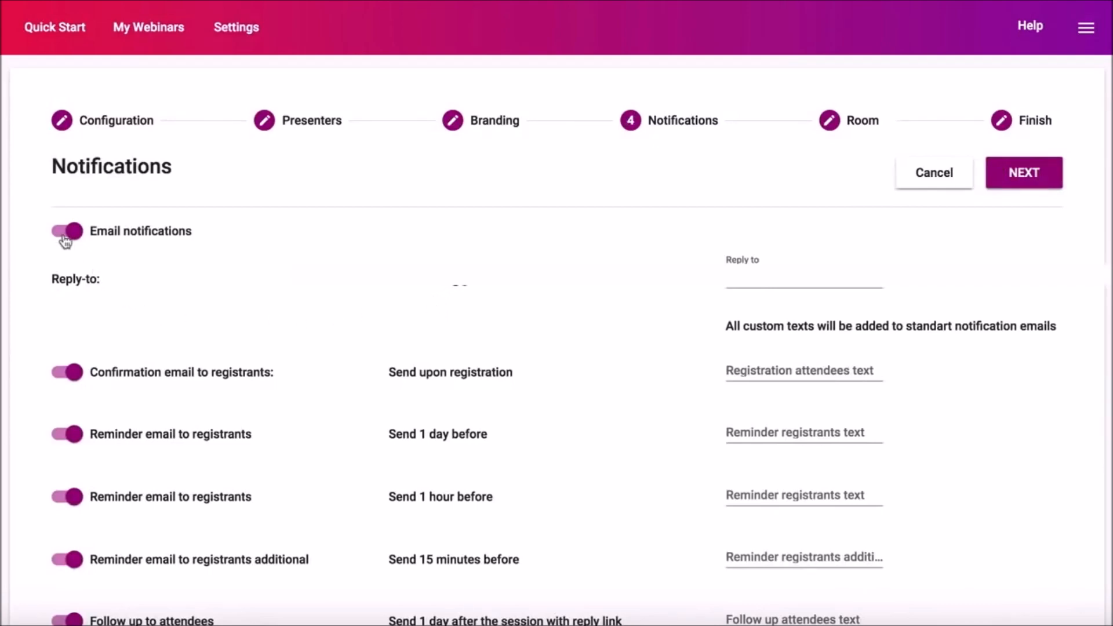
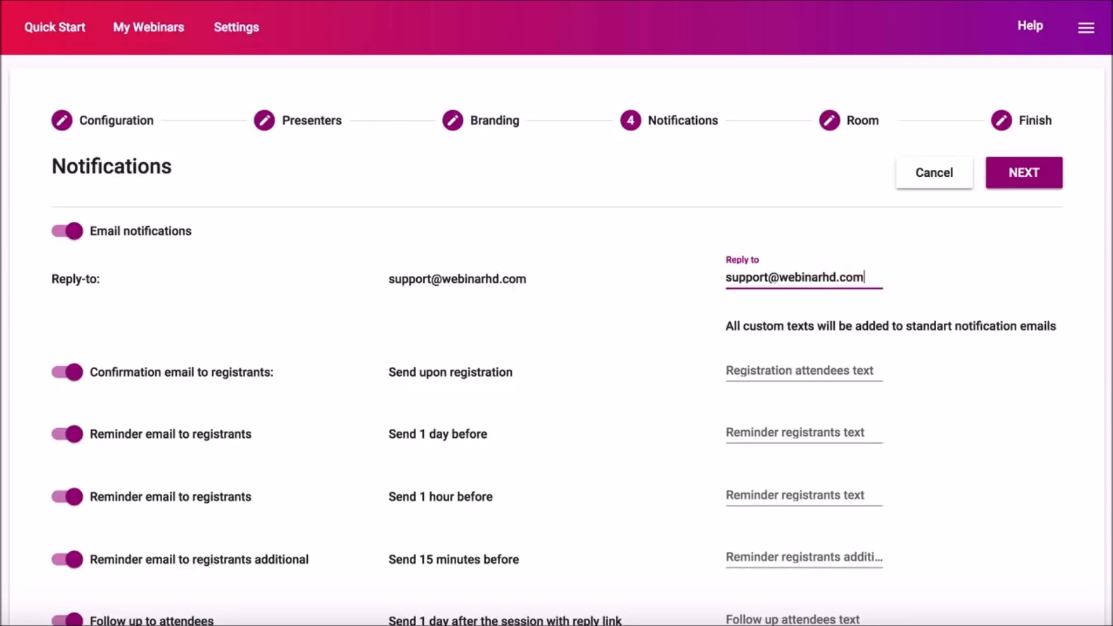
Correct the support reply-to address and keep the 1-hour reminder email enabled
{"action": "scroll", "coordinate": [263, 395], "scroll_direction": "down", "scroll_amount": 2}
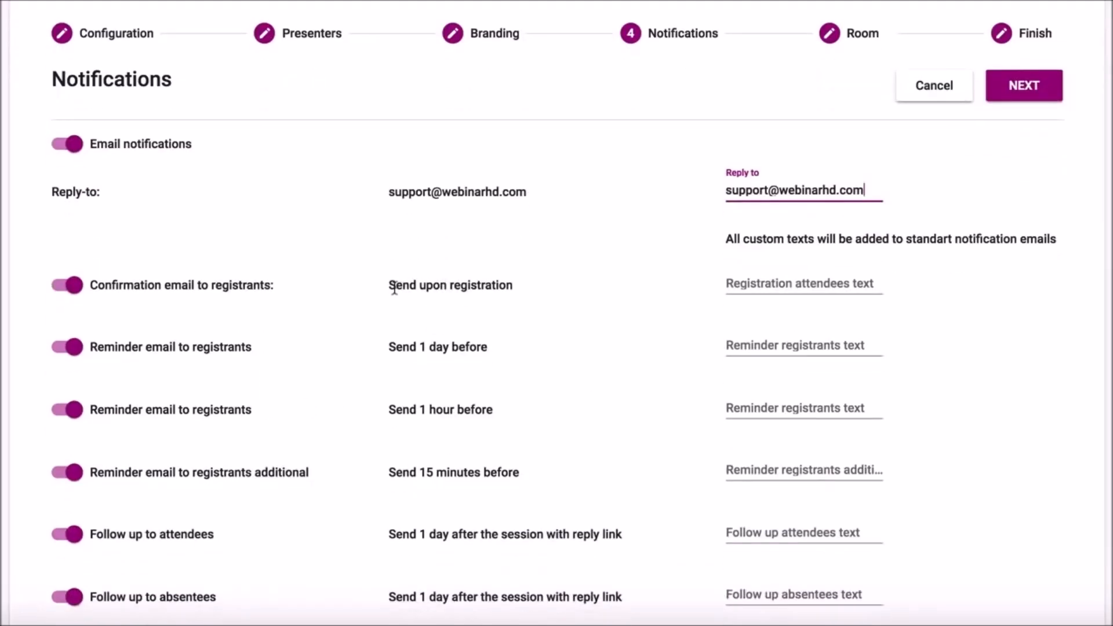
{"action": "scroll", "coordinate": [394, 287], "scroll_direction": "down", "scroll_amount": 2}
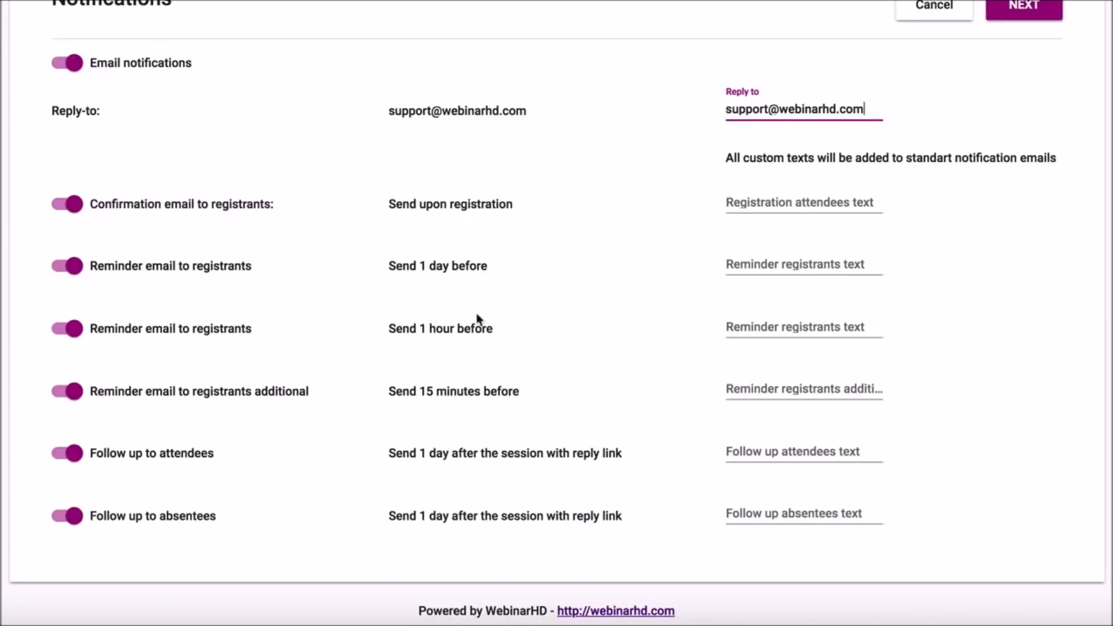
{"action": "left_click", "coordinate": [67, 327]}
{"action": "left_click", "coordinate": [66, 327]}
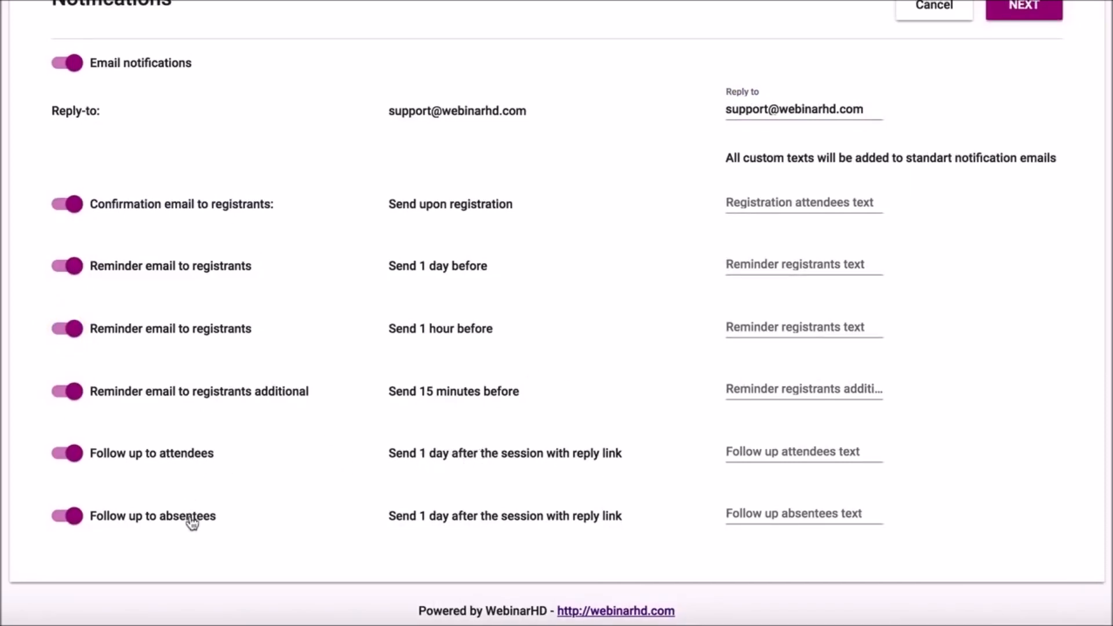
Leave custom text empty for the confirmation, 1-day and additional reminder emails
{"action": "scroll", "coordinate": [760, 286], "scroll_direction": "up", "scroll_amount": 3}
{"action": "left_click", "coordinate": [760, 286]}
{"action": "left_click", "coordinate": [760, 351]}
{"action": "scroll", "coordinate": [760, 350], "scroll_direction": "down", "scroll_amount": 1}
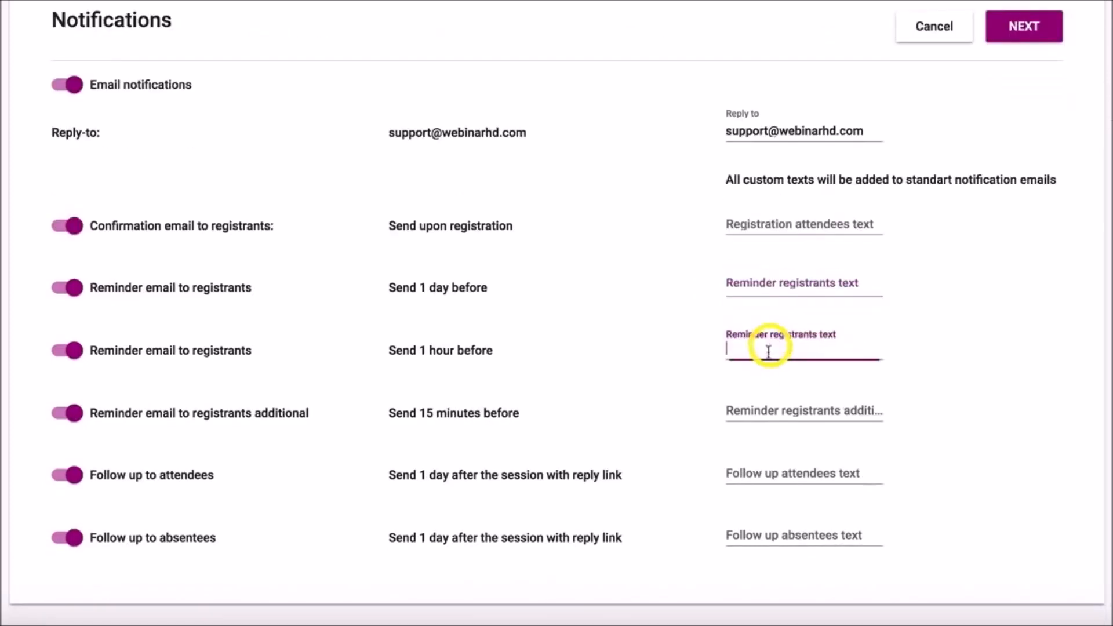
{"action": "left_click", "coordinate": [761, 410]}
{"action": "scroll", "coordinate": [586, 306], "scroll_direction": "up", "scroll_amount": 3}
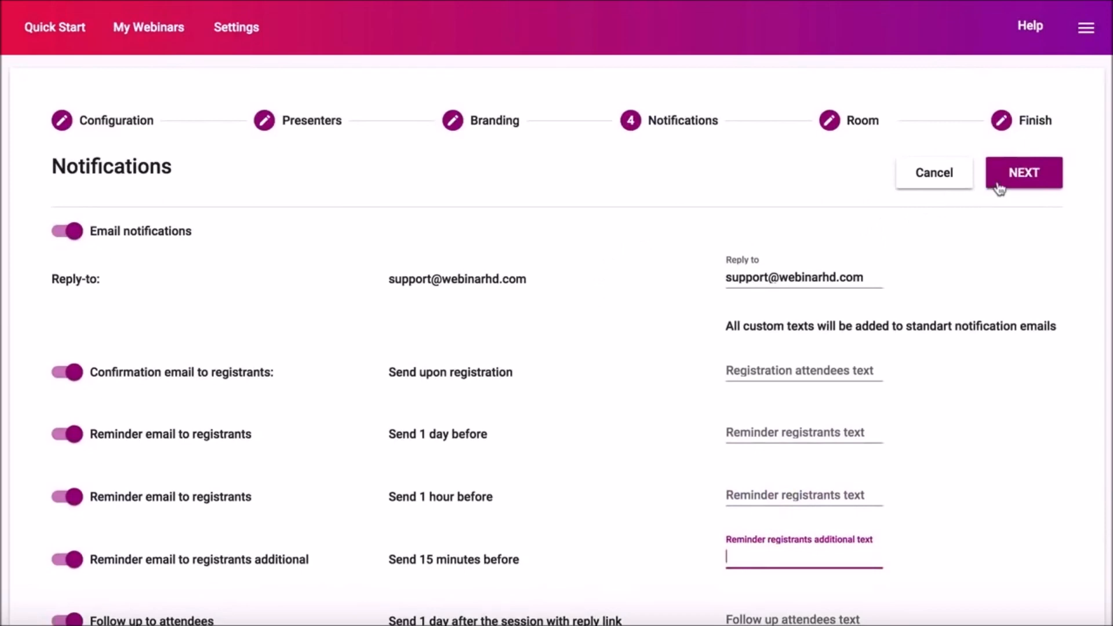
{"action": "left_click", "coordinate": [996, 179]}
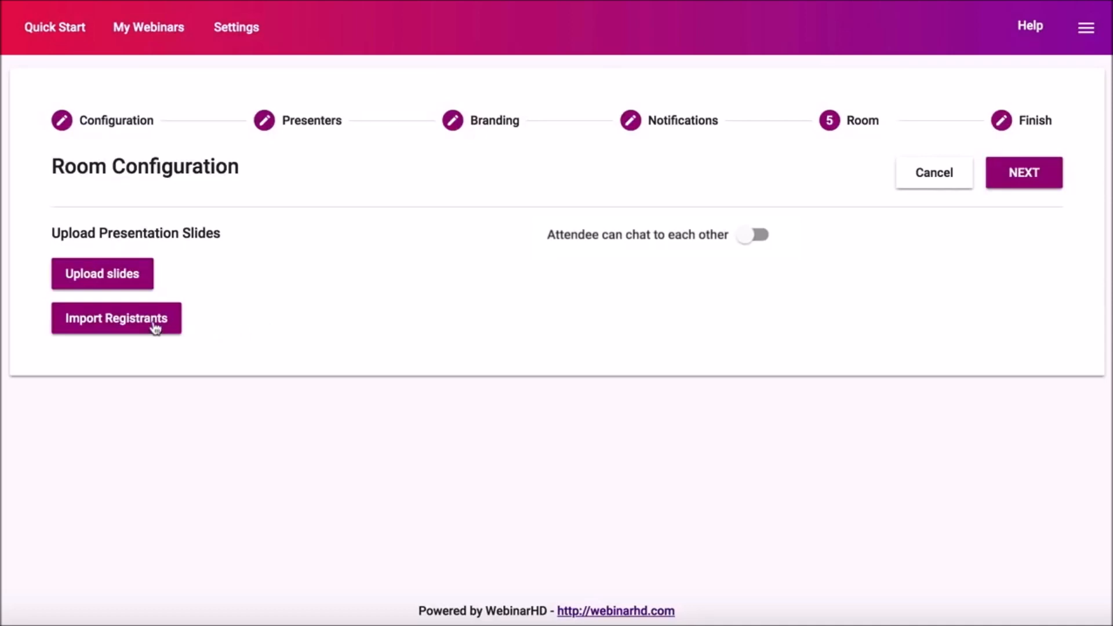
Look for presentation slides to upload by searching the computer for 'pdf'
{"action": "left_click", "coordinate": [115, 281]}
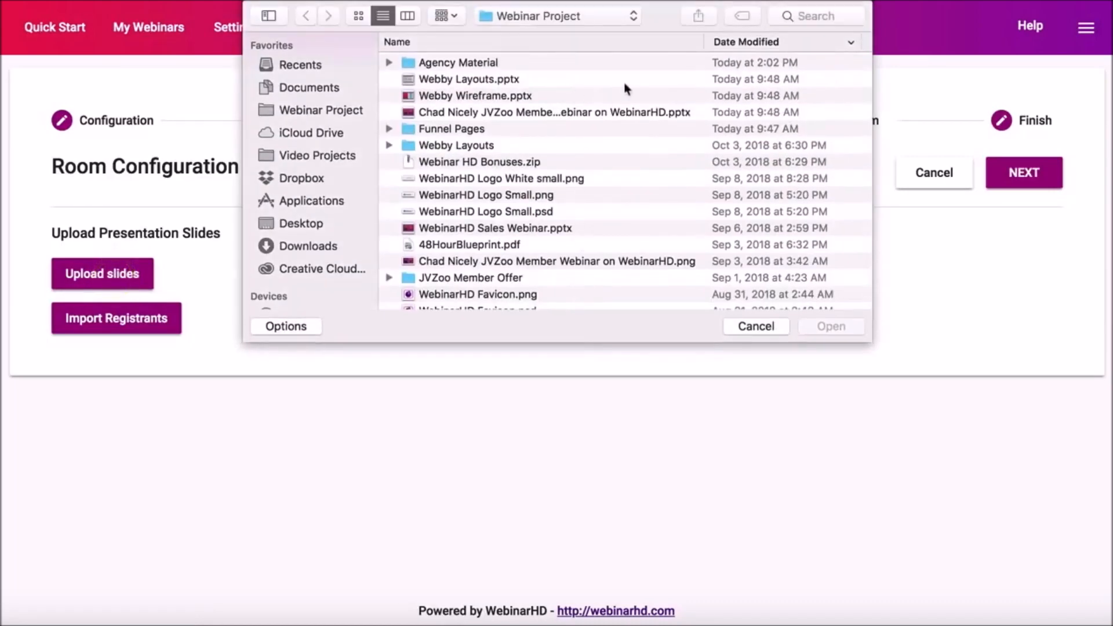
{"action": "left_click", "coordinate": [819, 18]}
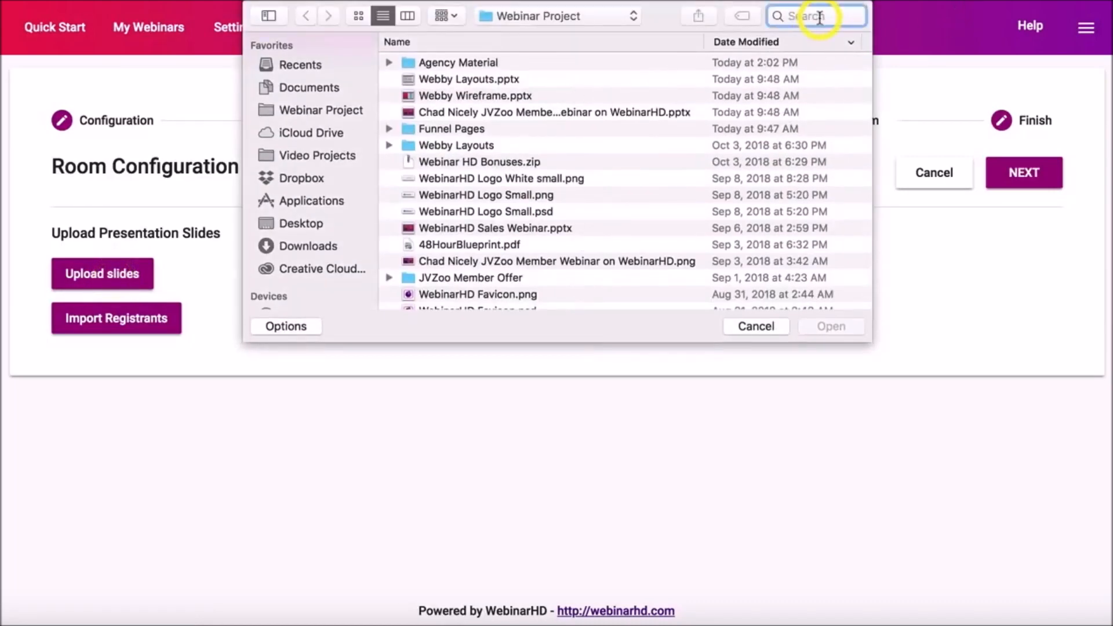
{"action": "type", "text": "pdf"}
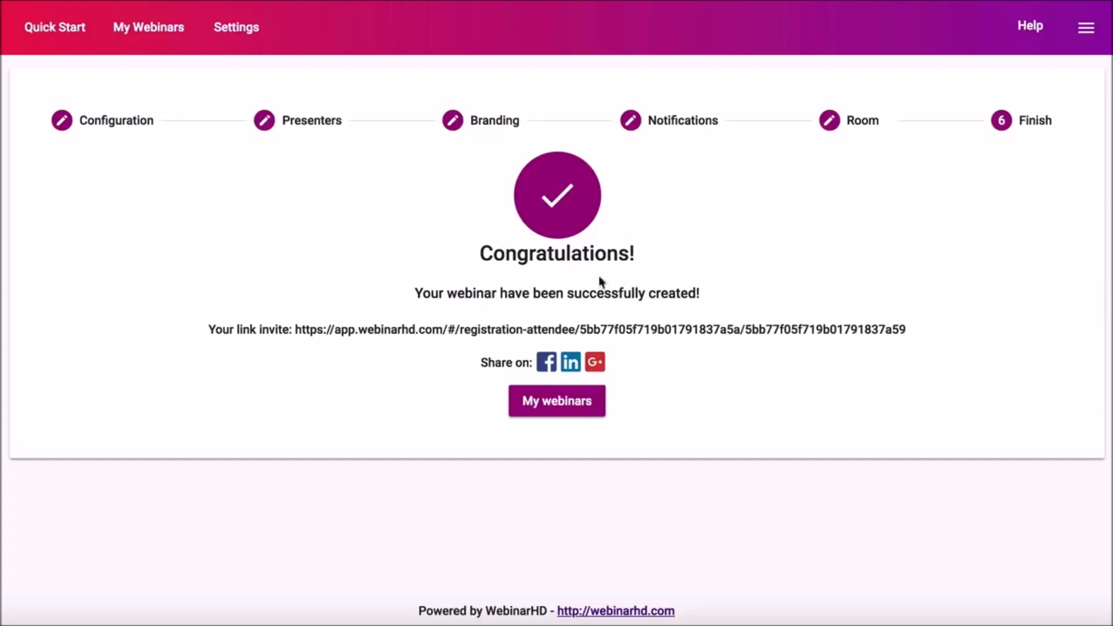
Follow the invite link, then open the My Webinars list
{"action": "left_click", "coordinate": [615, 335]}
{"action": "left_click", "coordinate": [560, 413]}
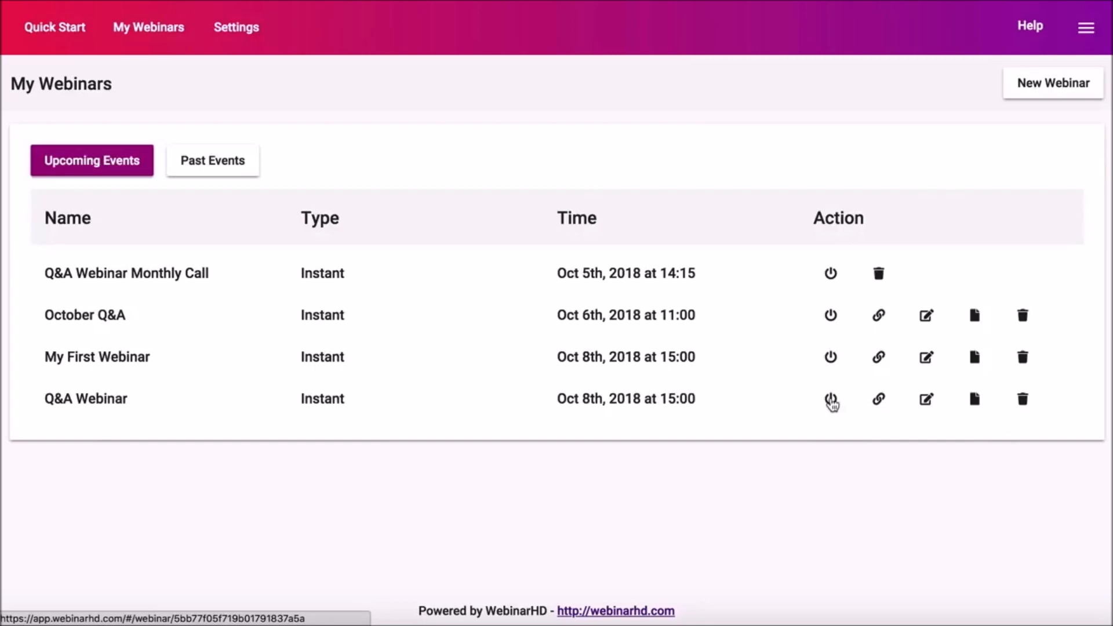
Copy the Q&A Webinar invite link, view its settings without saving, and list Past Events
{"action": "left_click", "coordinate": [879, 400]}
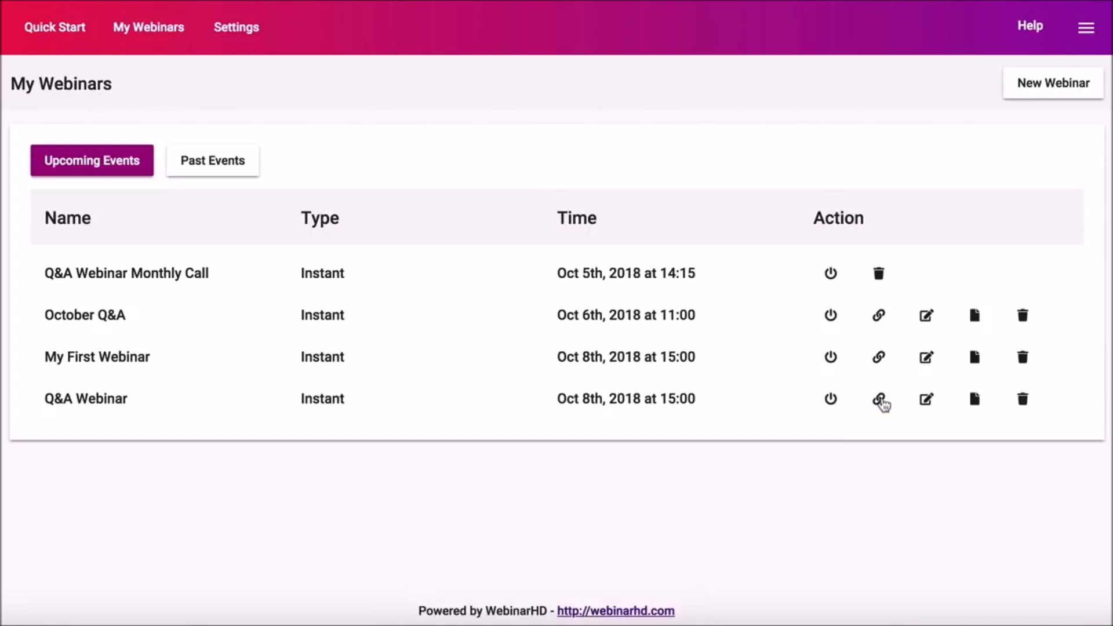
{"action": "left_click", "coordinate": [928, 400]}
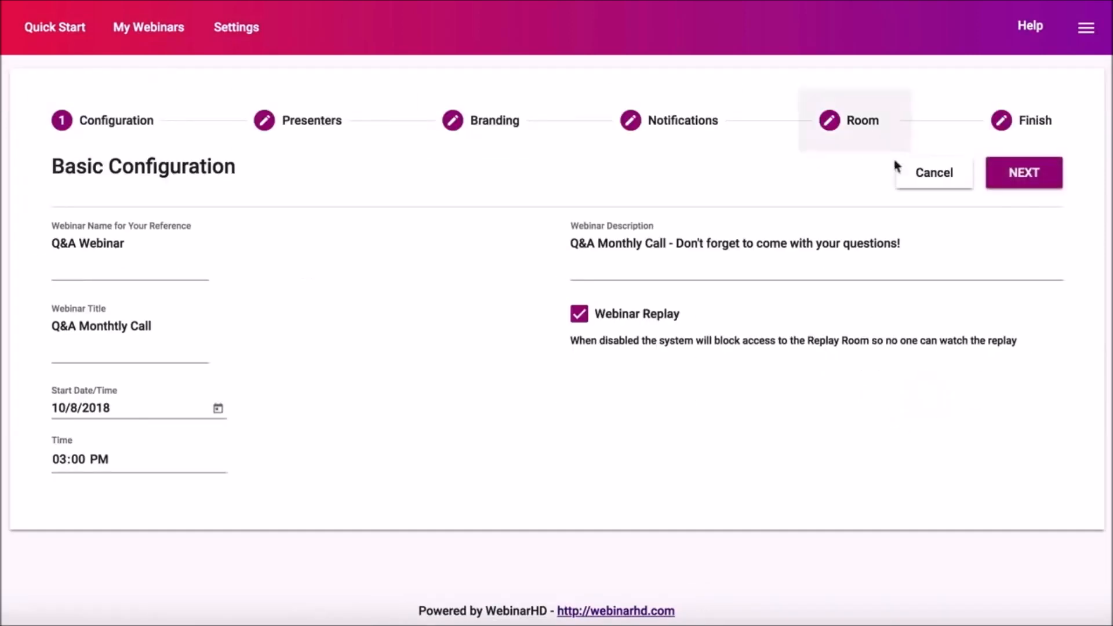
{"action": "left_click", "coordinate": [928, 172]}
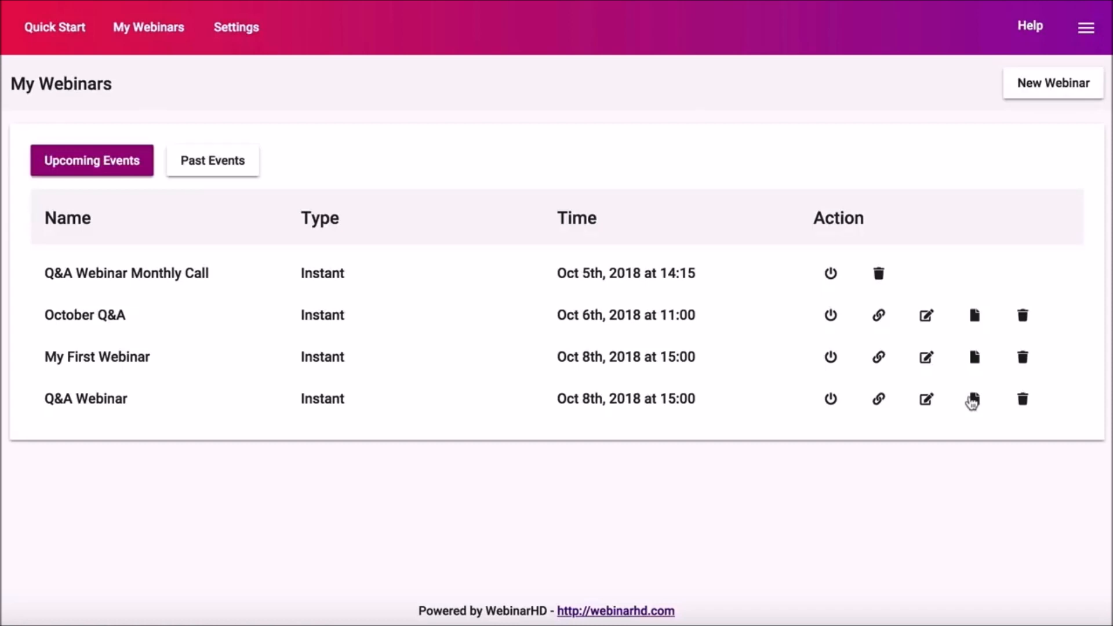
{"action": "left_click", "coordinate": [213, 160]}
{"action": "scroll", "coordinate": [187, 548], "scroll_direction": "down", "scroll_amount": 2}
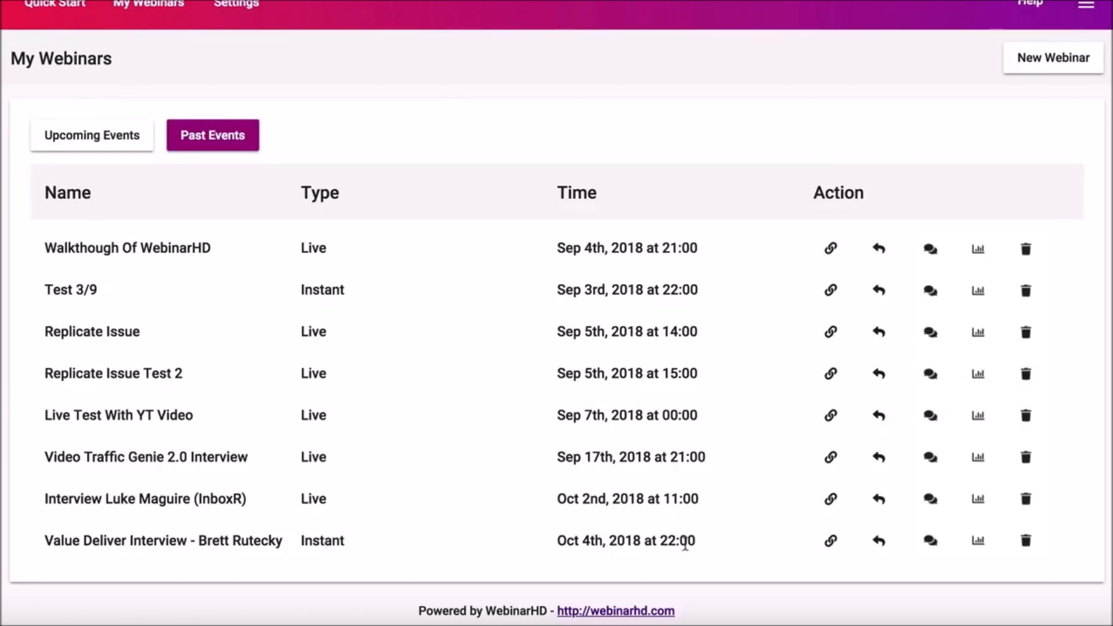
Upload a past webinar's replay to YouTube, signing in with the chosen Google account
{"action": "left_click", "coordinate": [879, 541]}
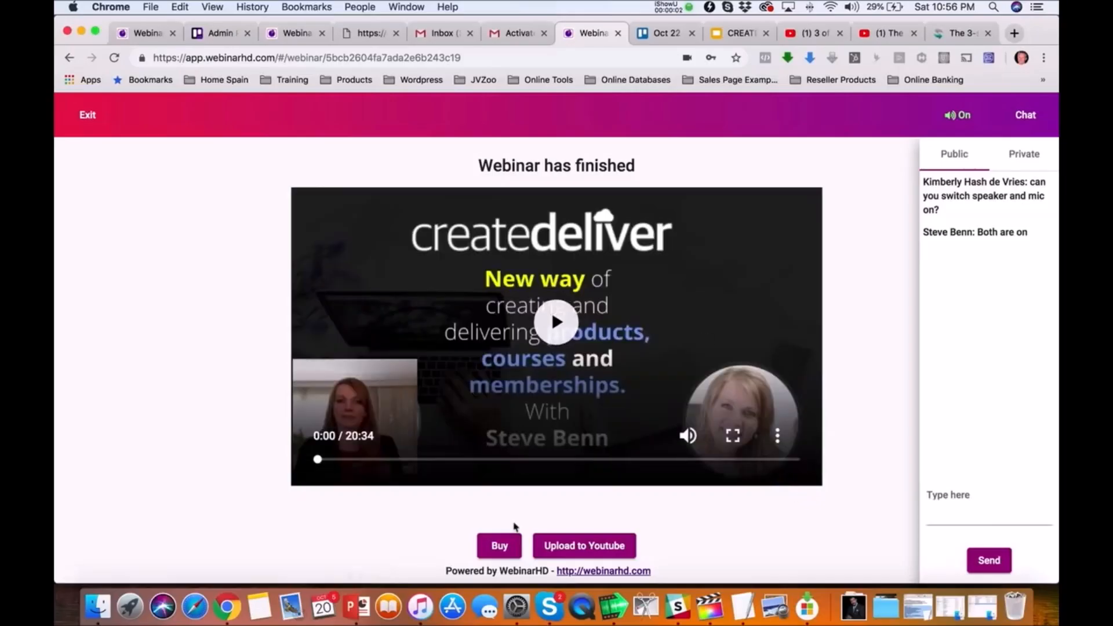
{"action": "left_click", "coordinate": [580, 546]}
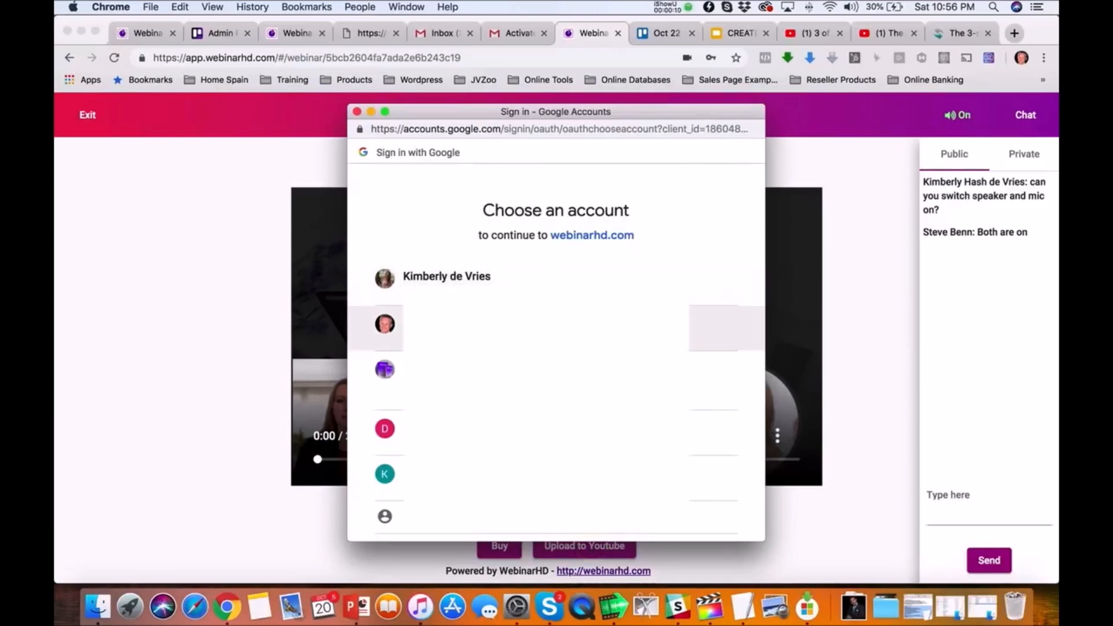
{"action": "left_click", "coordinate": [398, 323]}
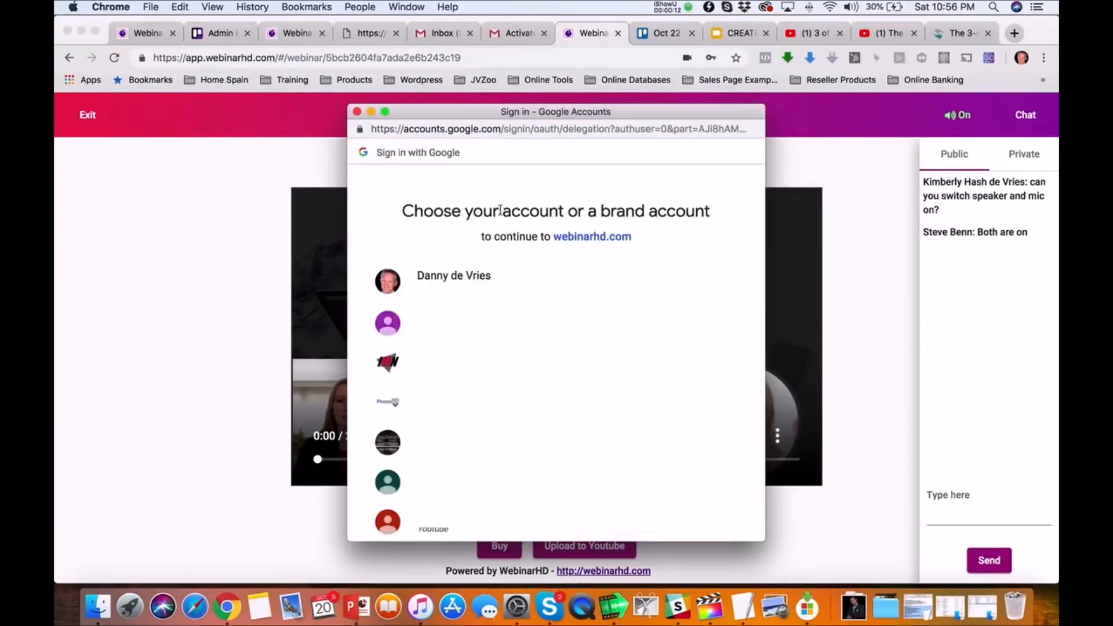
{"action": "left_click", "coordinate": [449, 277]}
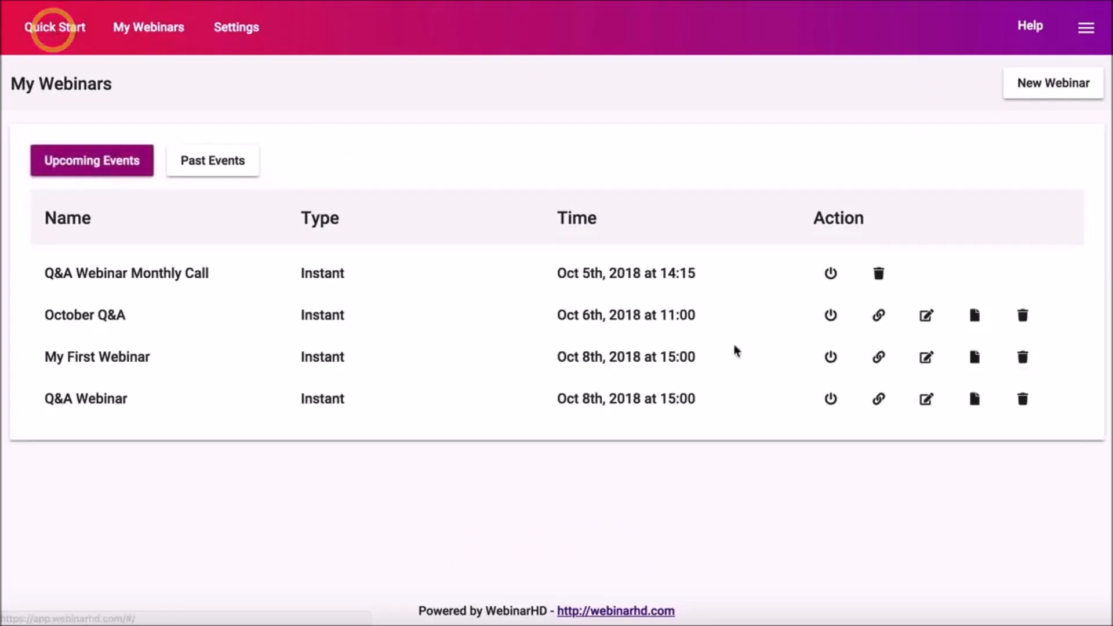
Enter the webinar's admin room from Past Events, toggle chat off and on, and start a message
{"action": "left_click", "coordinate": [247, 169]}
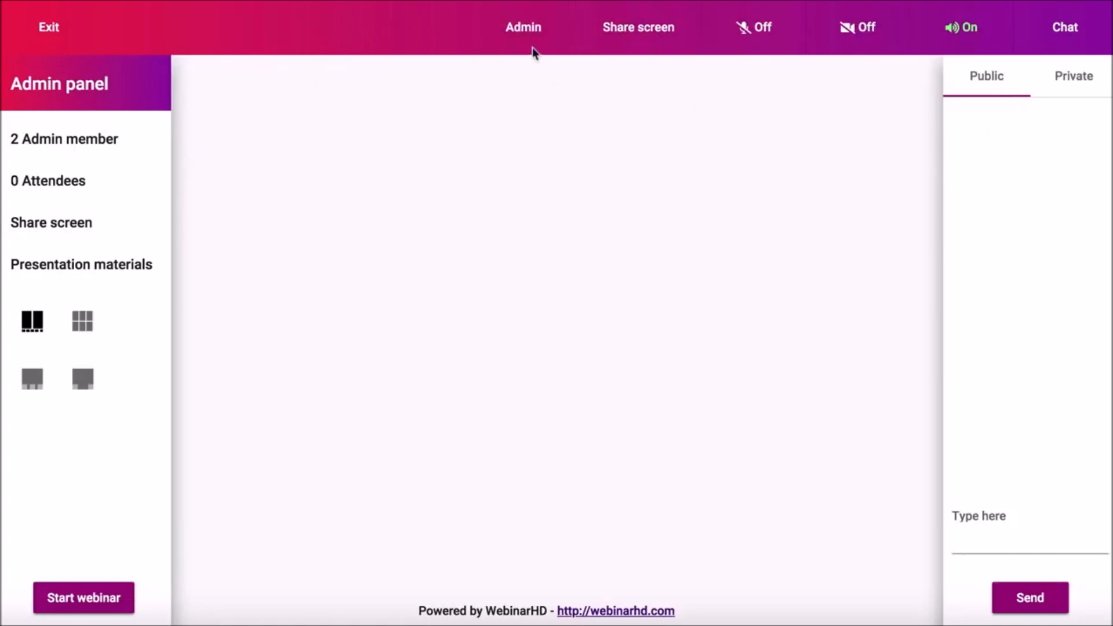
{"action": "left_click", "coordinate": [1062, 40]}
{"action": "left_click", "coordinate": [1062, 40]}
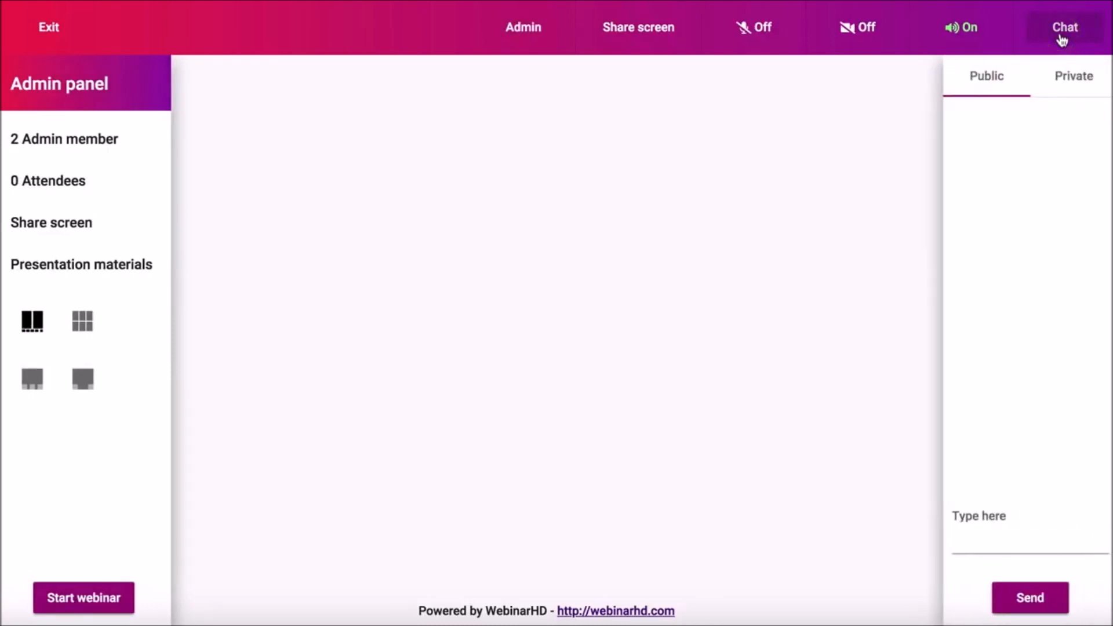
{"action": "left_click", "coordinate": [1000, 545]}
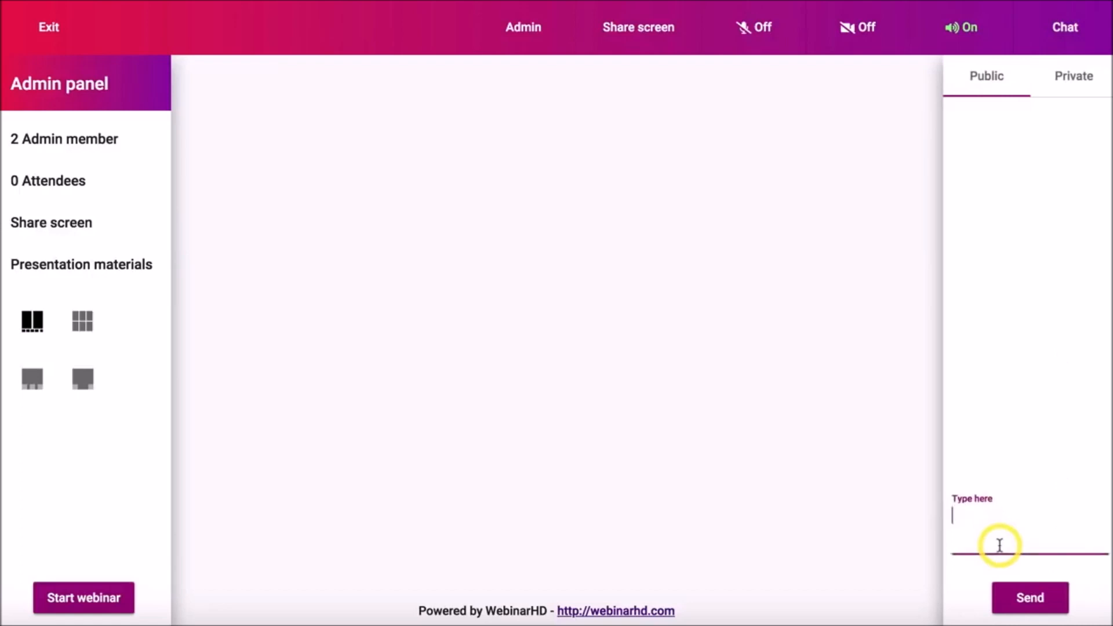
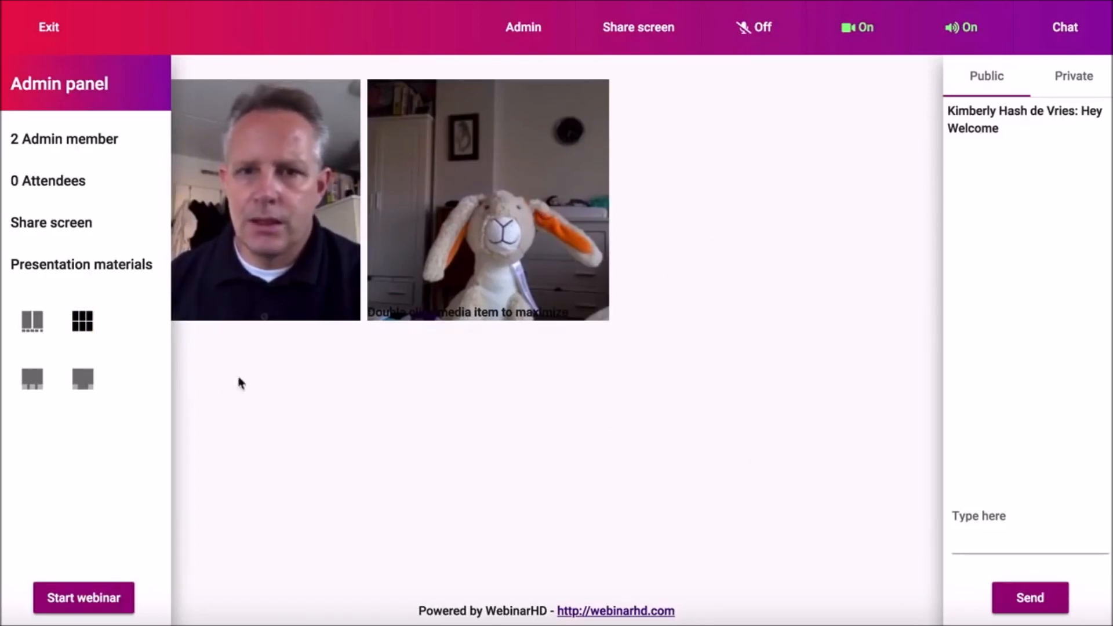
Switch the room layout to a large slide with small webcam thumbnails beneath it
{"action": "left_click", "coordinate": [32, 379]}
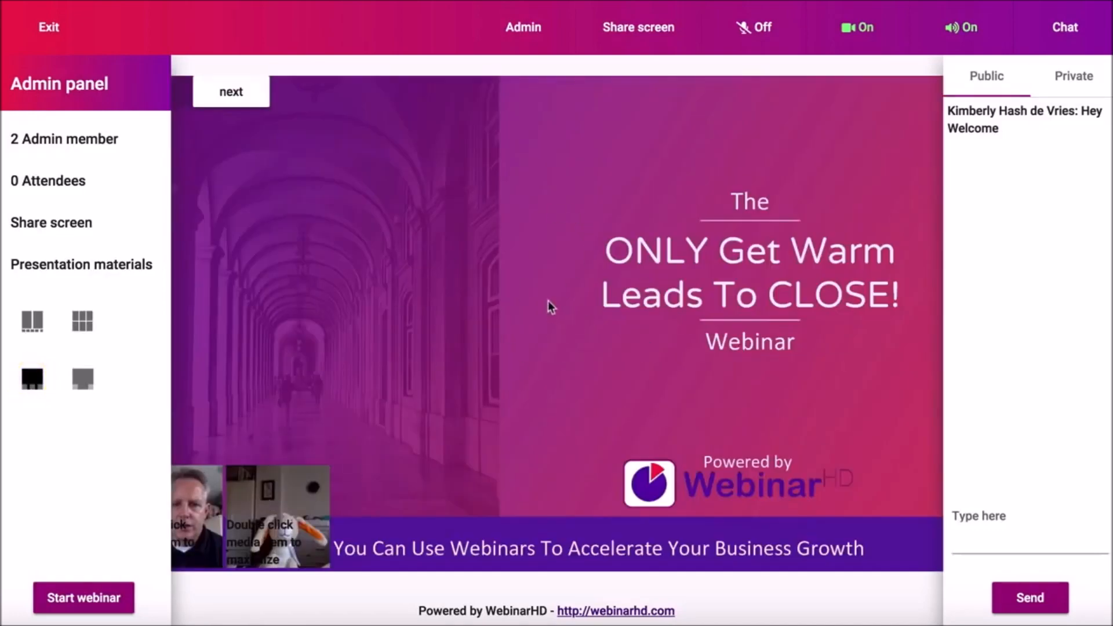
Place enlarged webcams in the slide's bottom corners and hide the Admin and Chat panels
{"action": "left_click", "coordinate": [82, 378]}
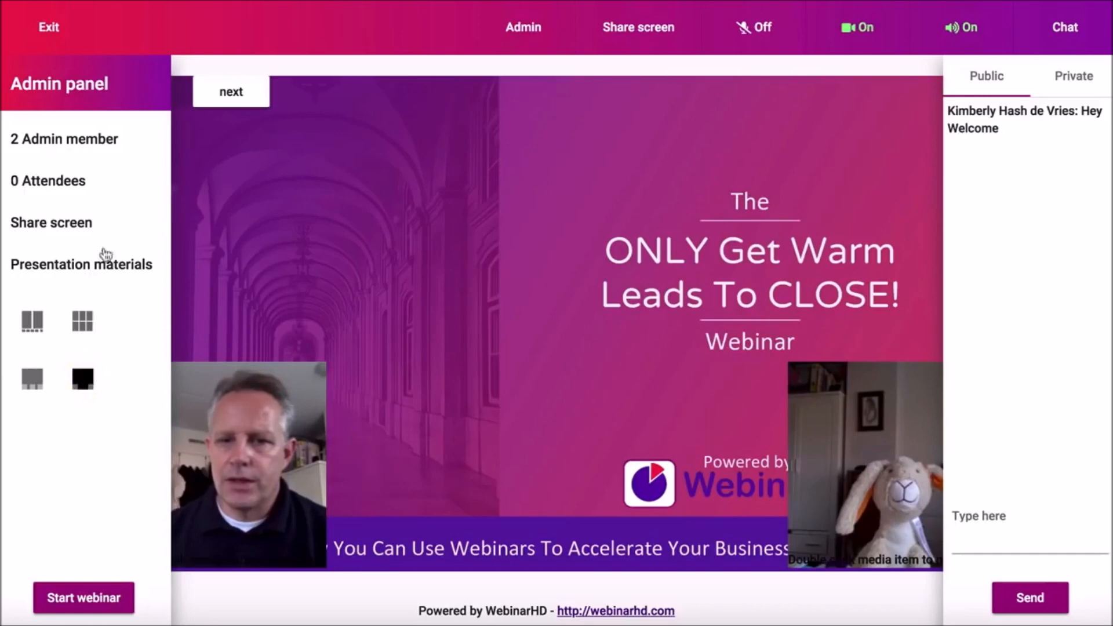
{"action": "left_click", "coordinate": [524, 27]}
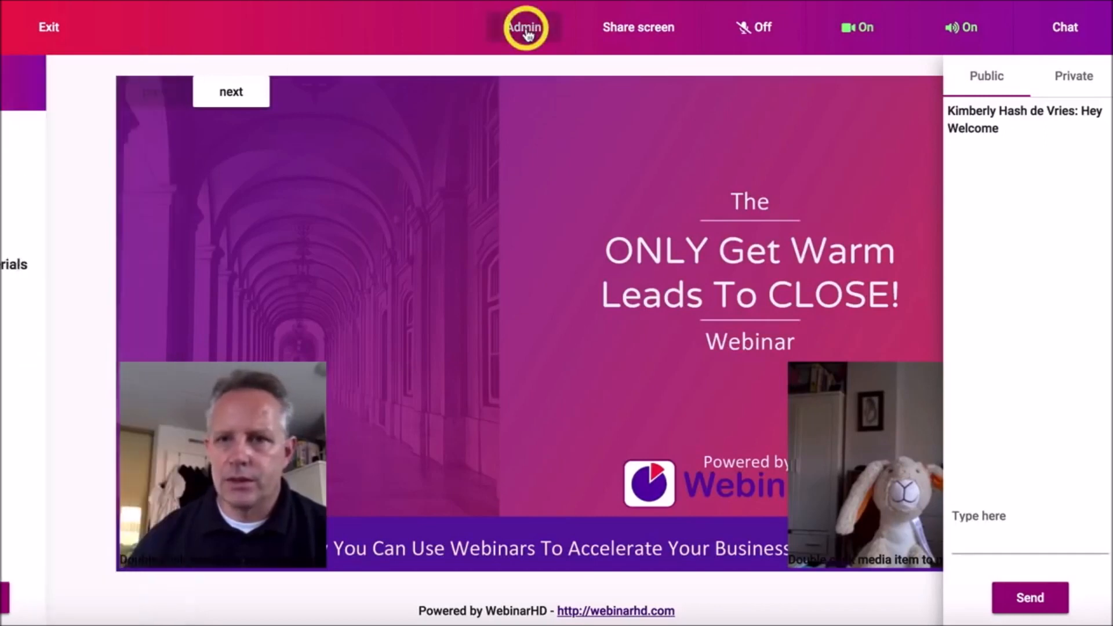
{"action": "left_click", "coordinate": [1070, 28]}
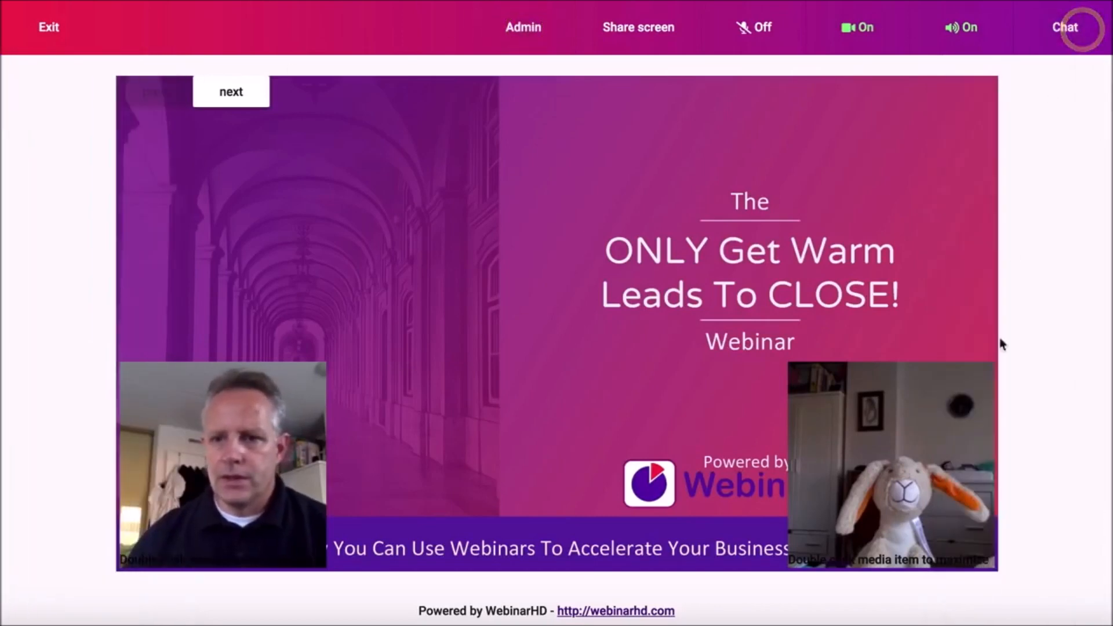
Advance three slides to the monthly-price slide, restore the panels, and exit the room
{"action": "left_click", "coordinate": [231, 99]}
{"action": "left_click", "coordinate": [231, 99]}
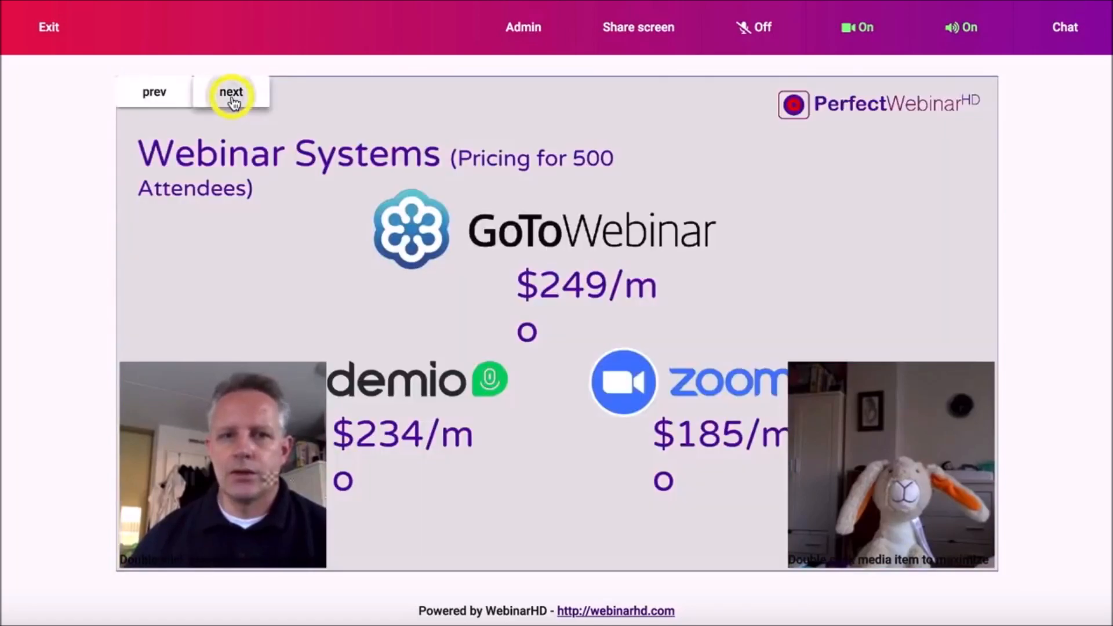
{"action": "left_click", "coordinate": [231, 100]}
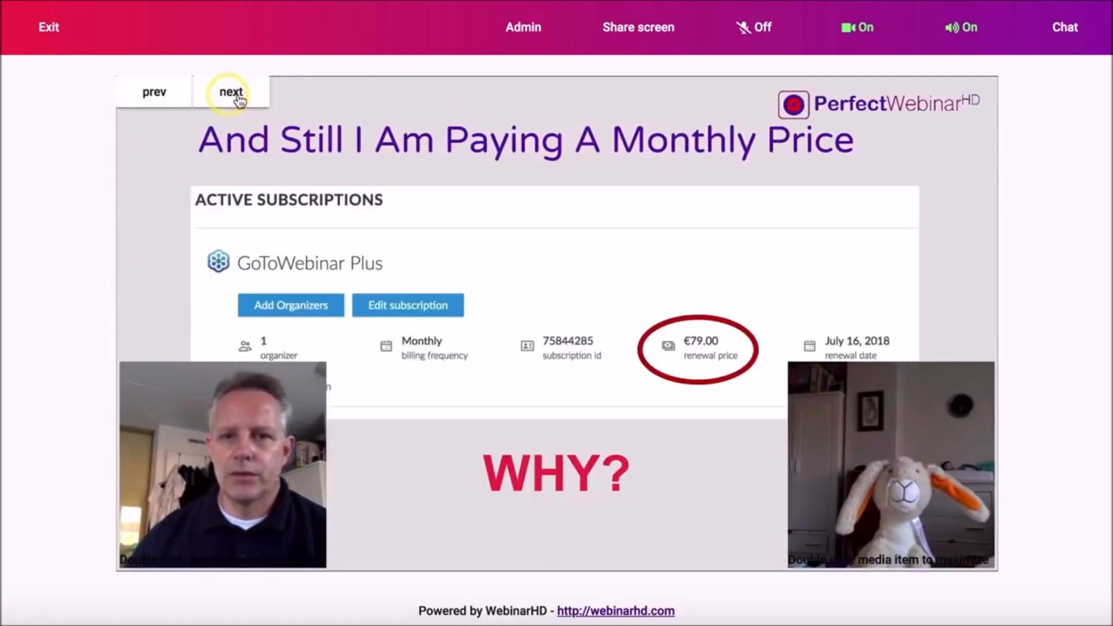
{"action": "left_click", "coordinate": [527, 37]}
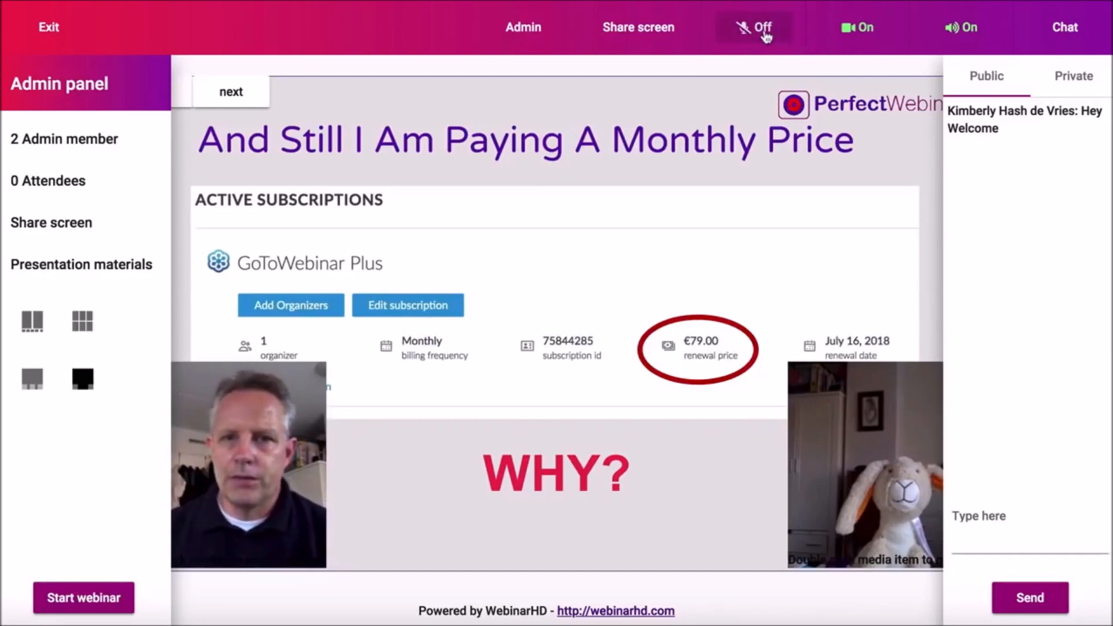
{"action": "left_click", "coordinate": [57, 30]}
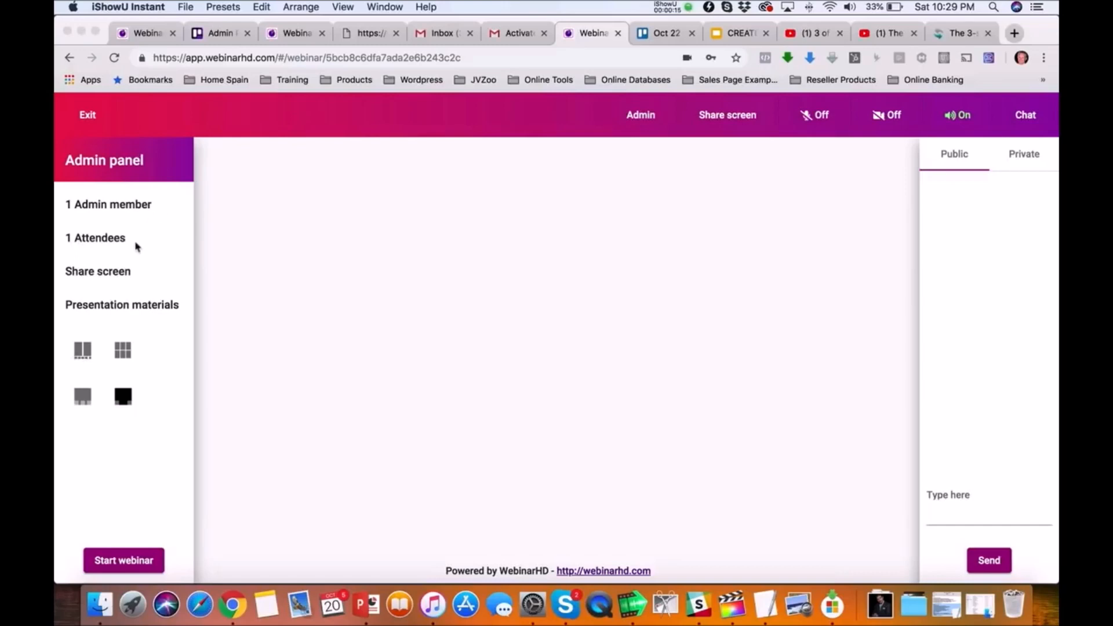
Share the 'CREATE DELIVER - Google Slides' Chrome tab and return to the WebinarHD room
{"action": "left_click", "coordinate": [118, 275]}
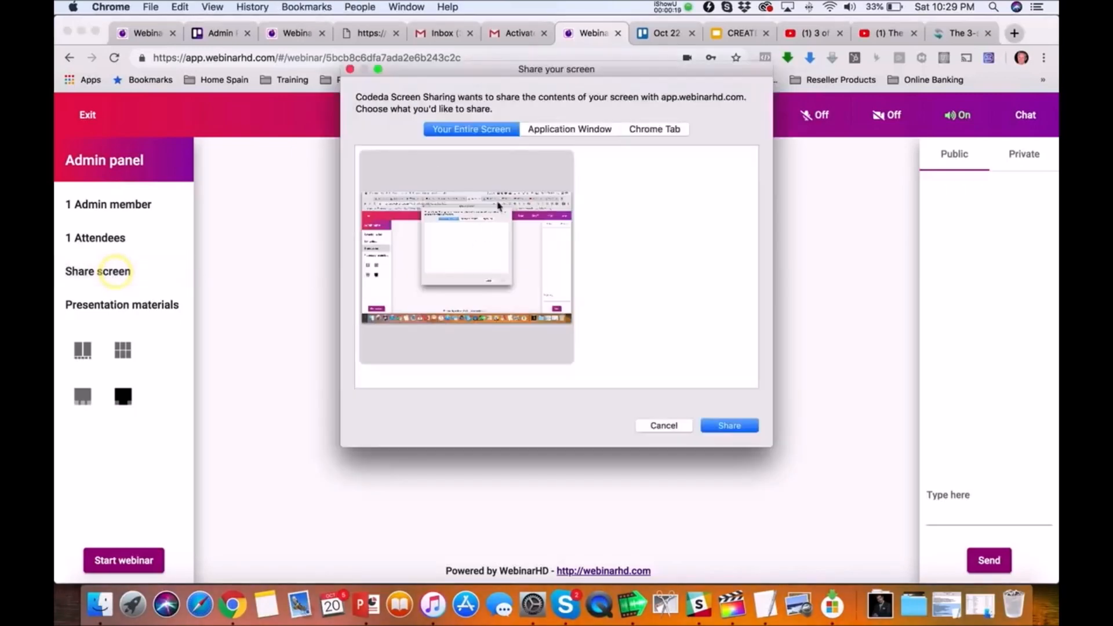
{"action": "left_click", "coordinate": [650, 132]}
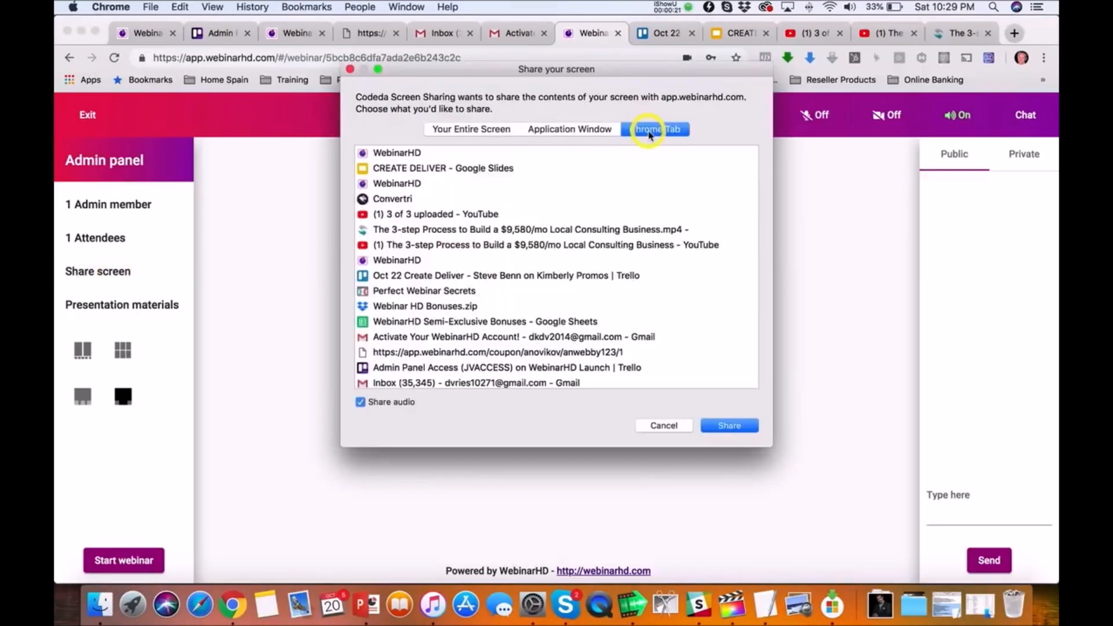
{"action": "left_click", "coordinate": [454, 171]}
{"action": "double_click", "coordinate": [454, 171]}
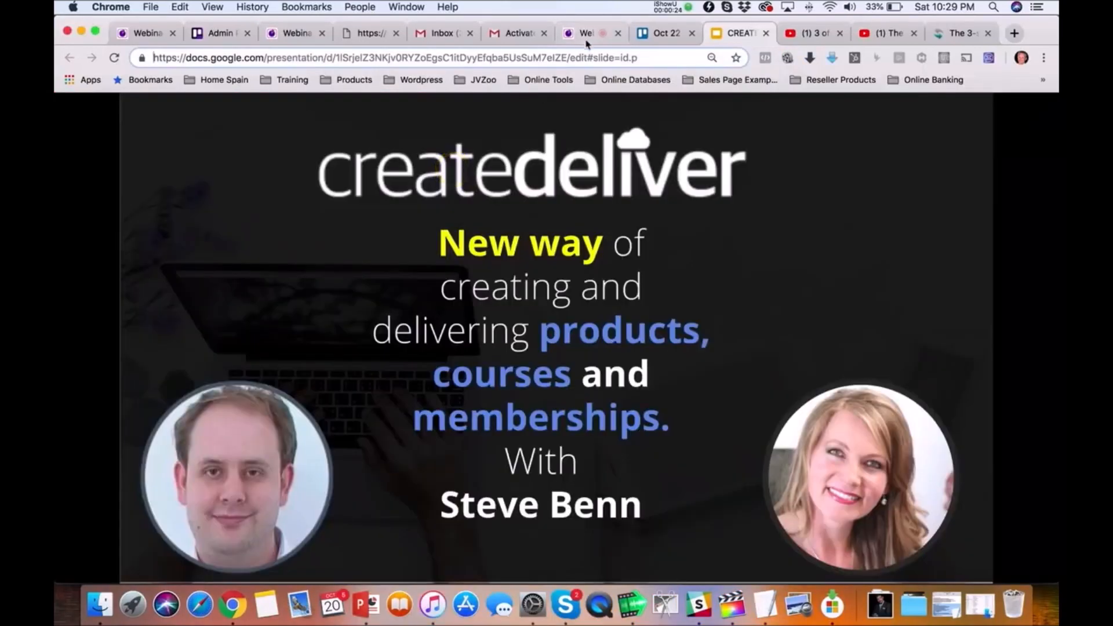
{"action": "left_click", "coordinate": [586, 36]}
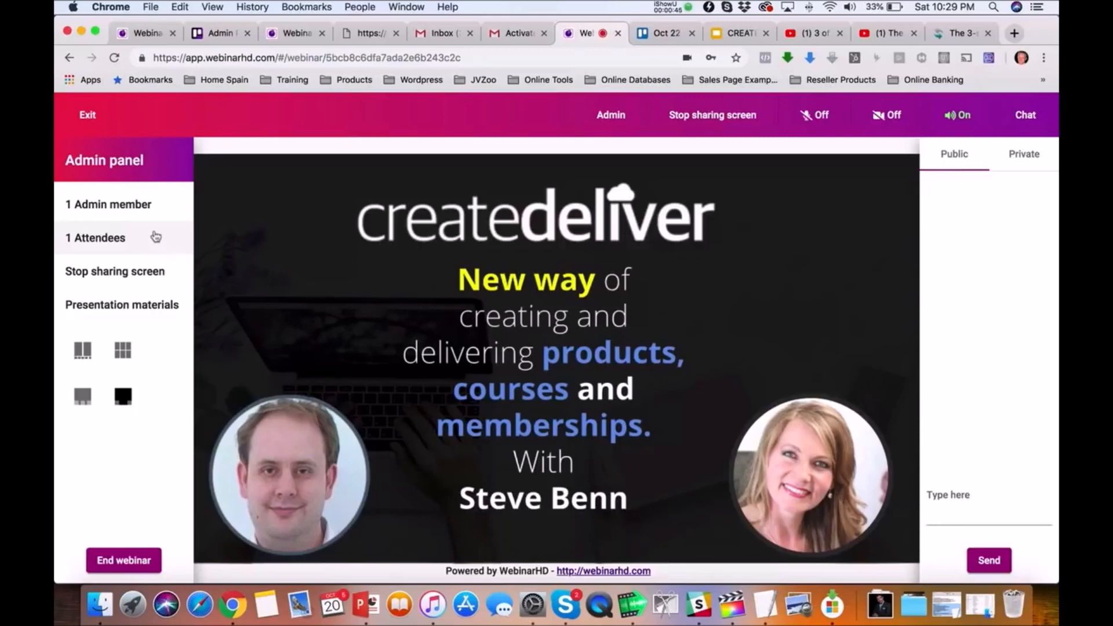
Check the attendee list, turn the camera and microphone on, then go to My Webinars
{"action": "left_click", "coordinate": [128, 236]}
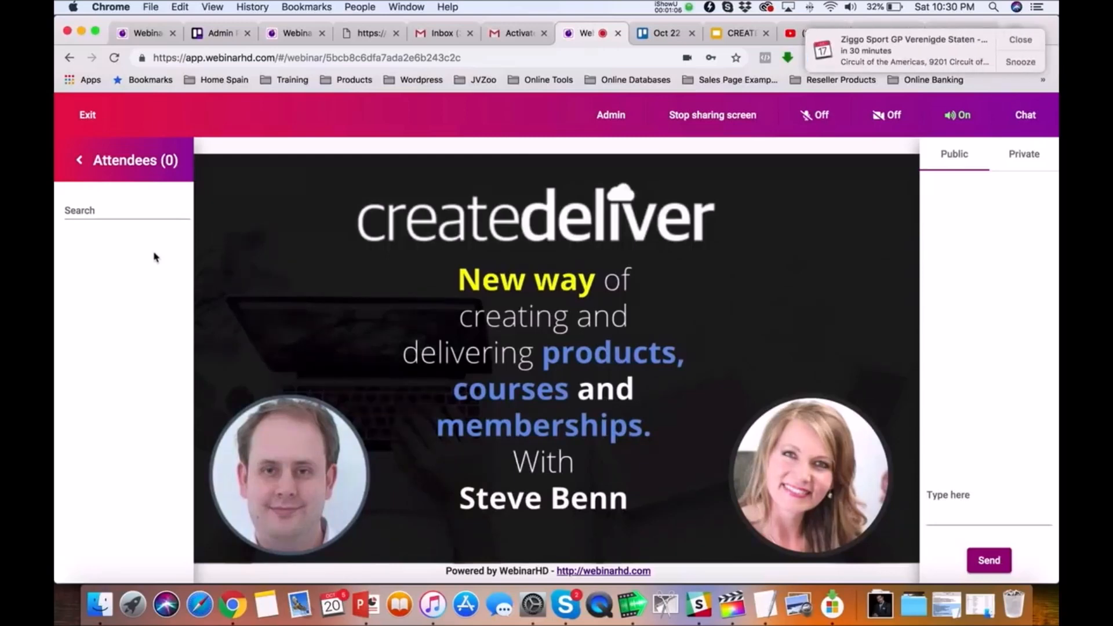
{"action": "left_click", "coordinate": [134, 176]}
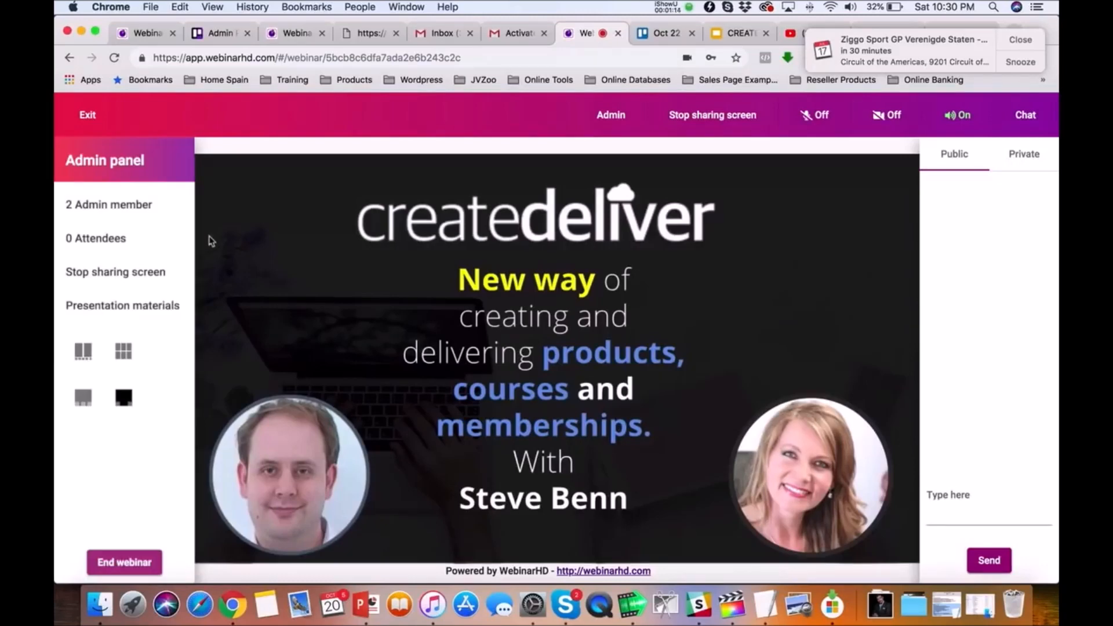
{"action": "left_click", "coordinate": [887, 115]}
{"action": "left_click", "coordinate": [819, 115]}
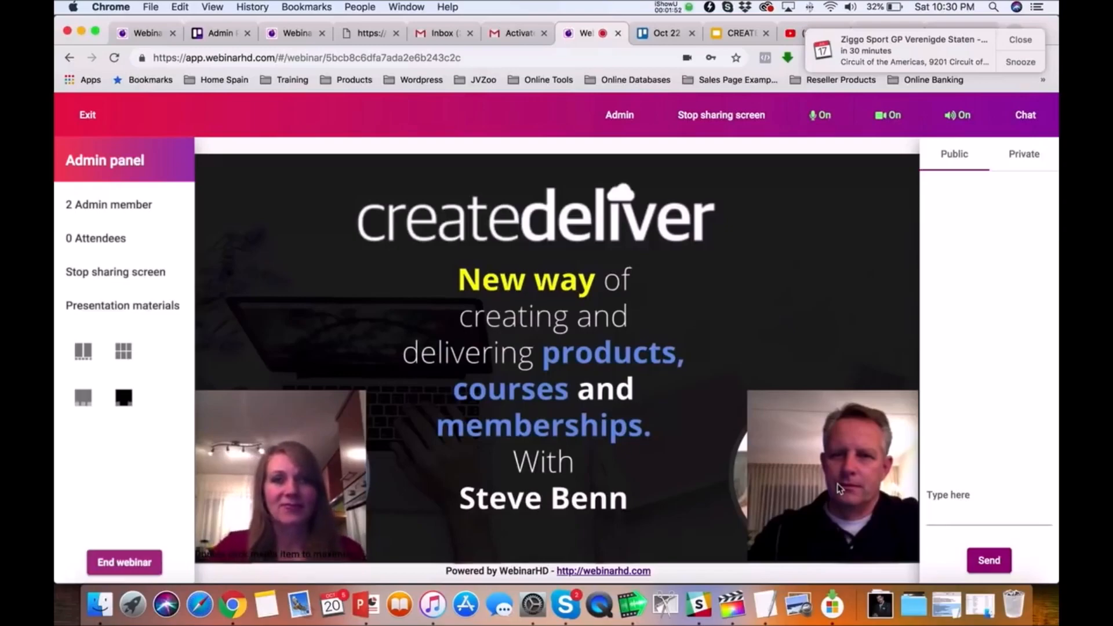
{"action": "left_click", "coordinate": [54, 32]}
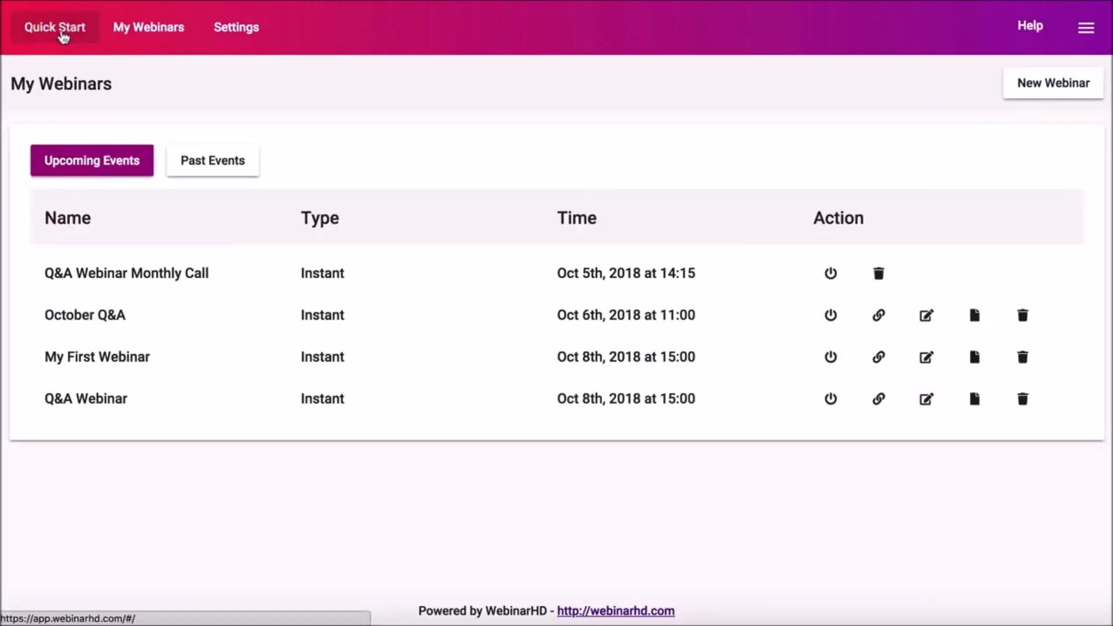
Quick Start a webinar and advance past Configuration, Presenters, Branding, Notifications and Room to Live url
{"action": "left_click", "coordinate": [327, 432]}
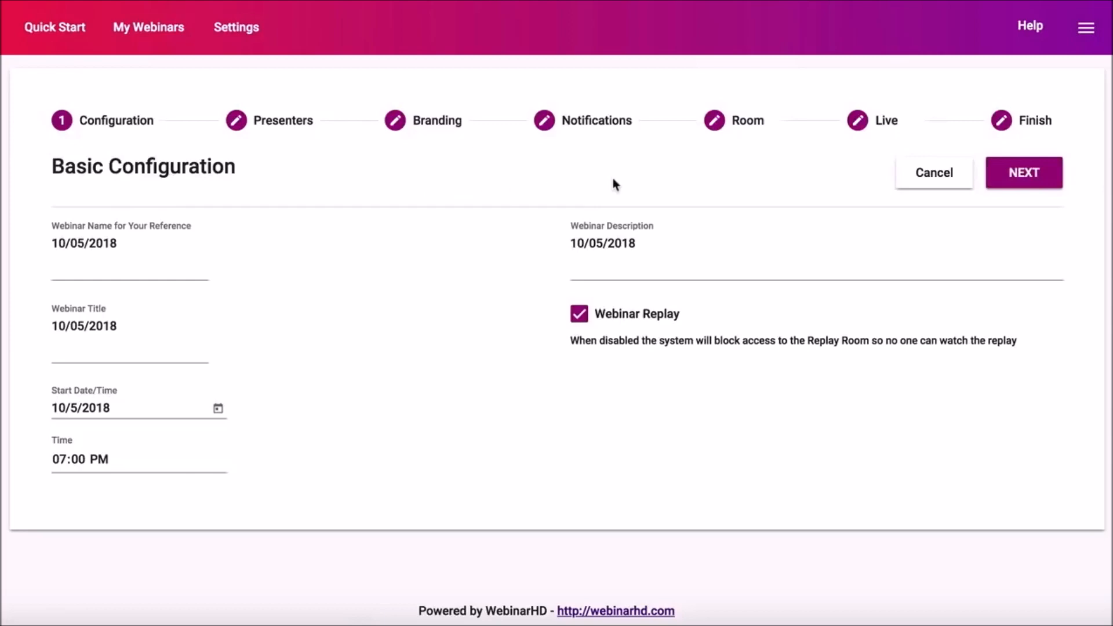
{"action": "left_click", "coordinate": [1023, 181]}
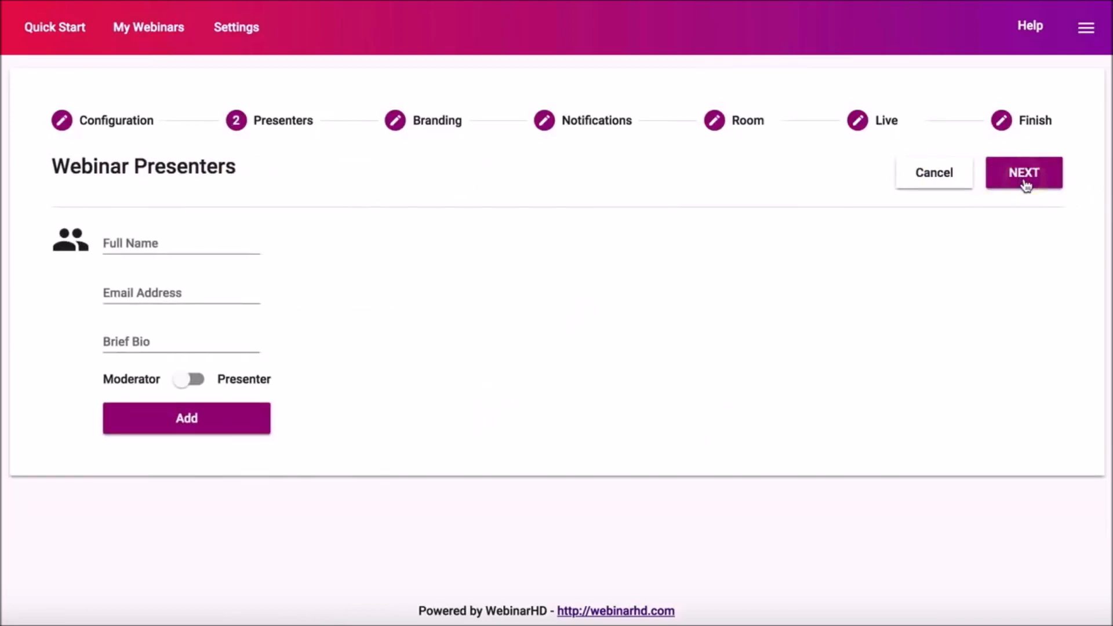
{"action": "left_click", "coordinate": [1024, 180]}
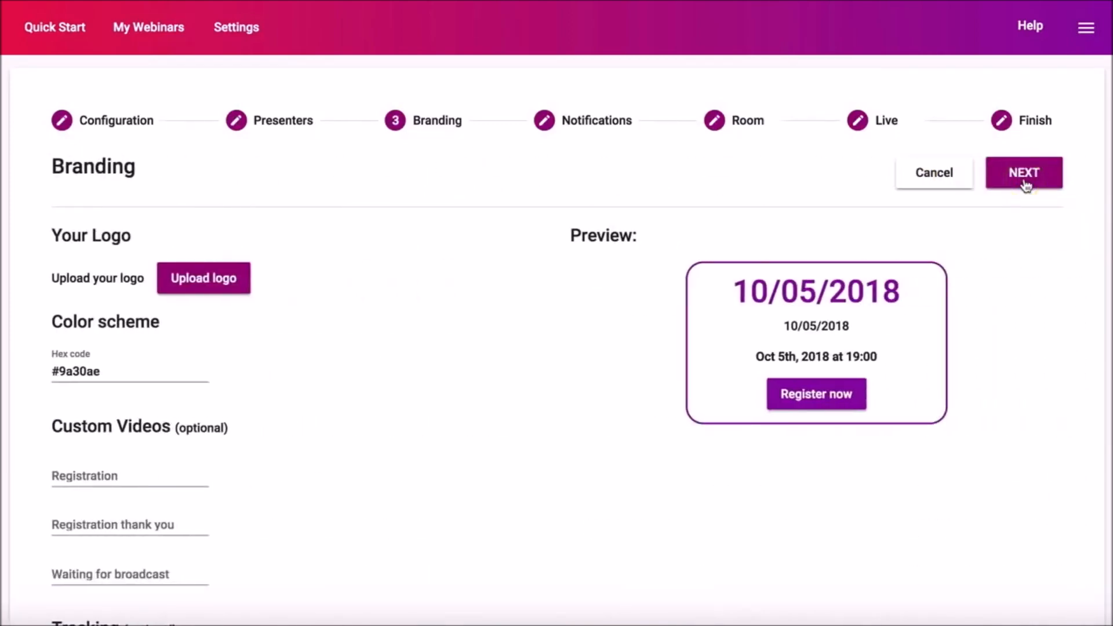
{"action": "left_click", "coordinate": [1025, 183]}
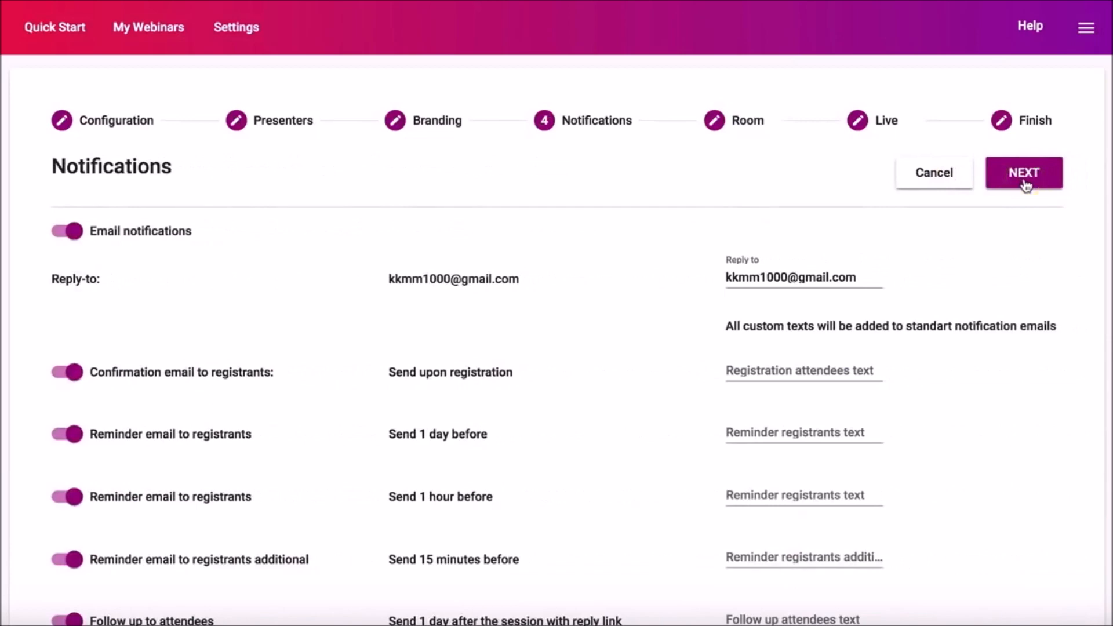
{"action": "left_click", "coordinate": [1025, 183]}
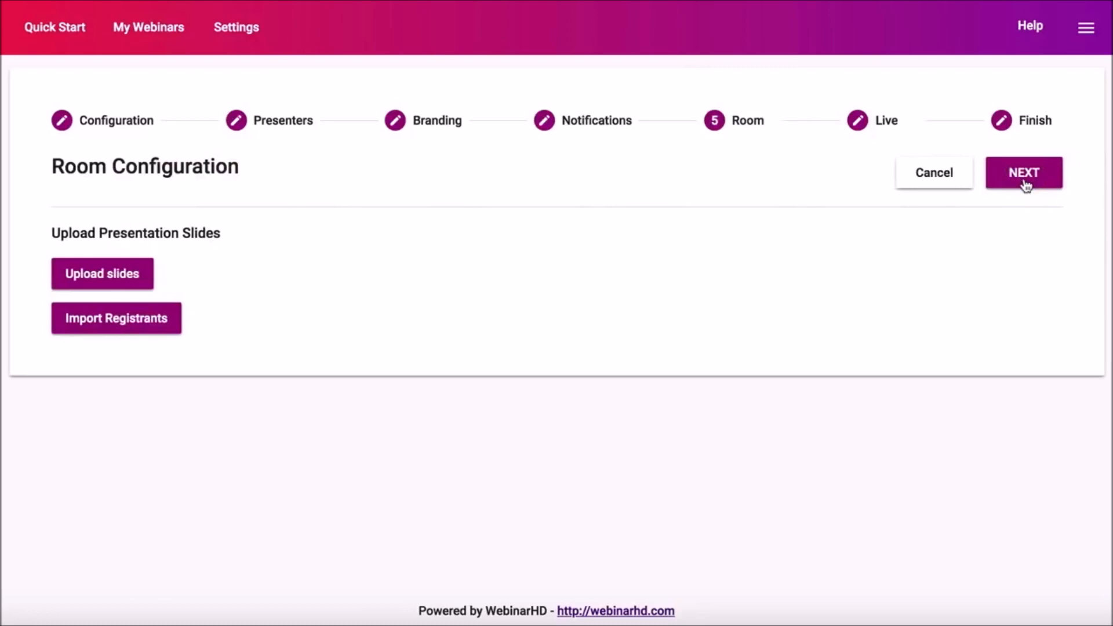
{"action": "left_click", "coordinate": [1025, 183]}
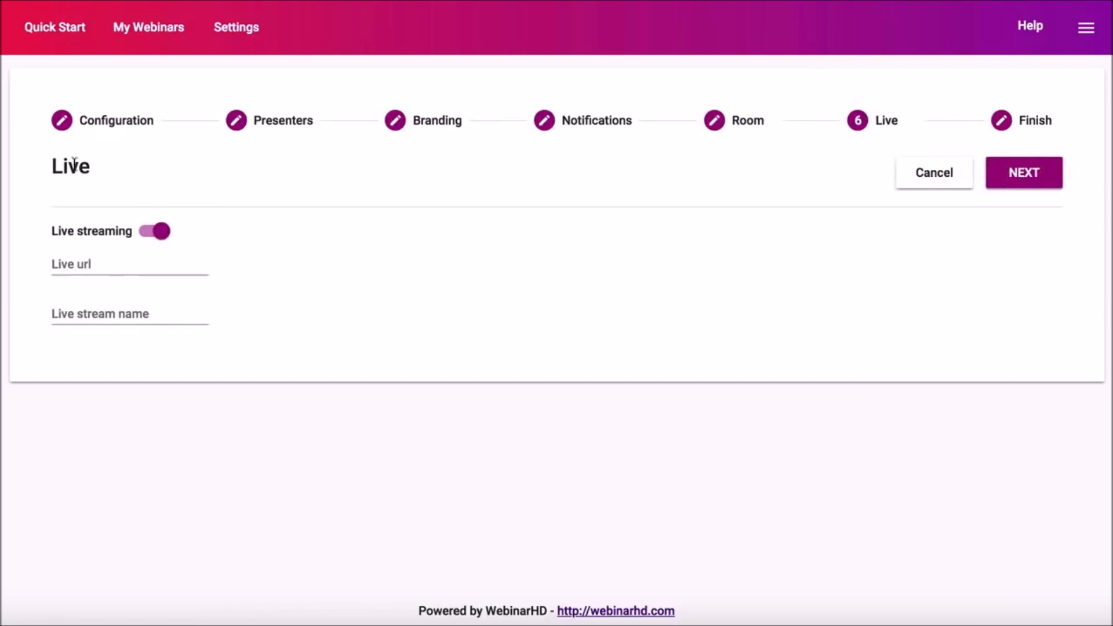
{"action": "left_click", "coordinate": [94, 265]}
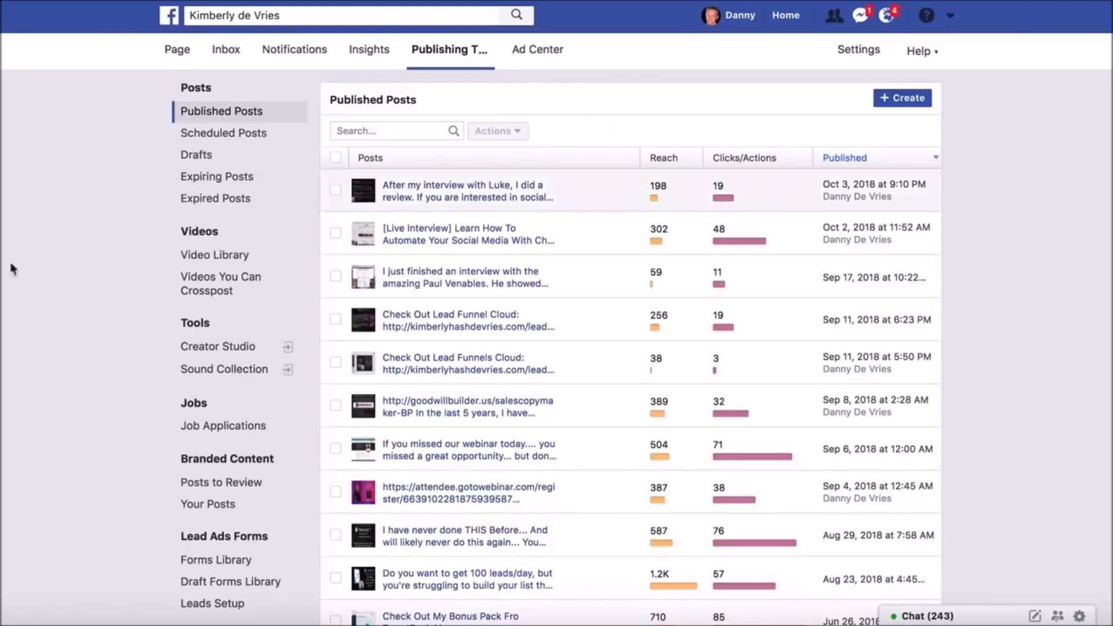
Open the page's Video Library and start a new Live video to reveal the RTMP details
{"action": "left_click", "coordinate": [196, 237]}
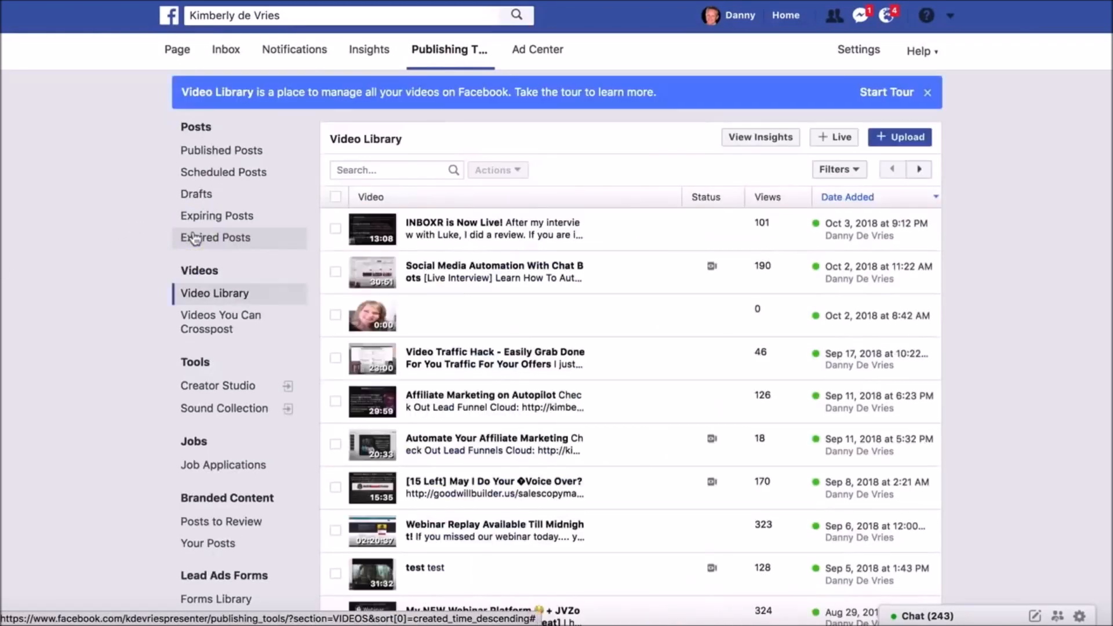
{"action": "left_click", "coordinate": [839, 139]}
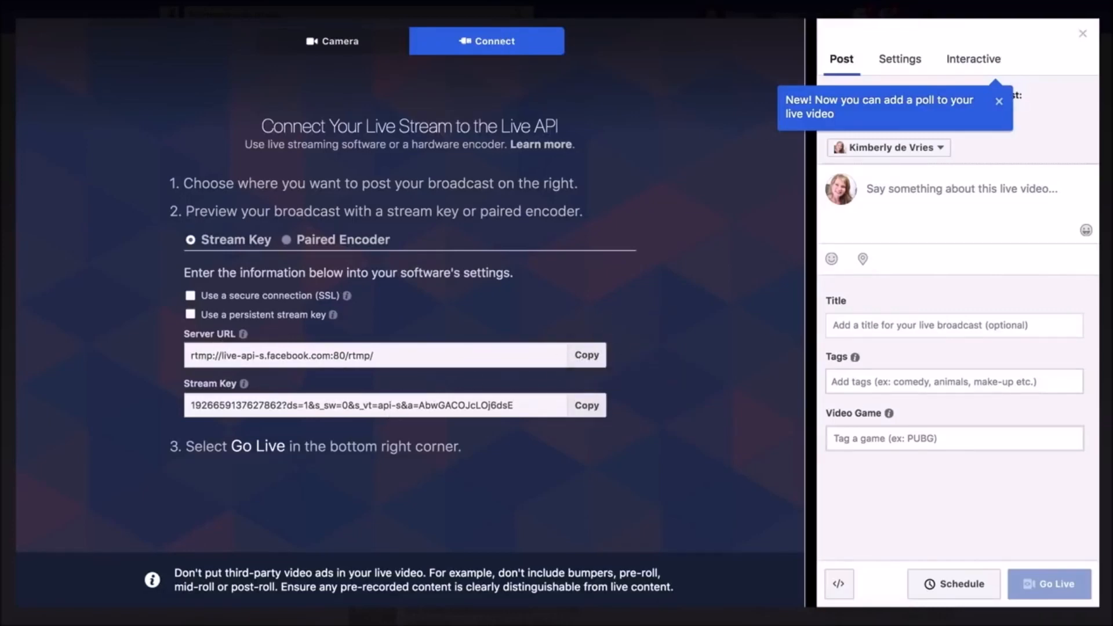
{"action": "left_click", "coordinate": [590, 355]}
{"action": "right_click", "coordinate": [120, 262]}
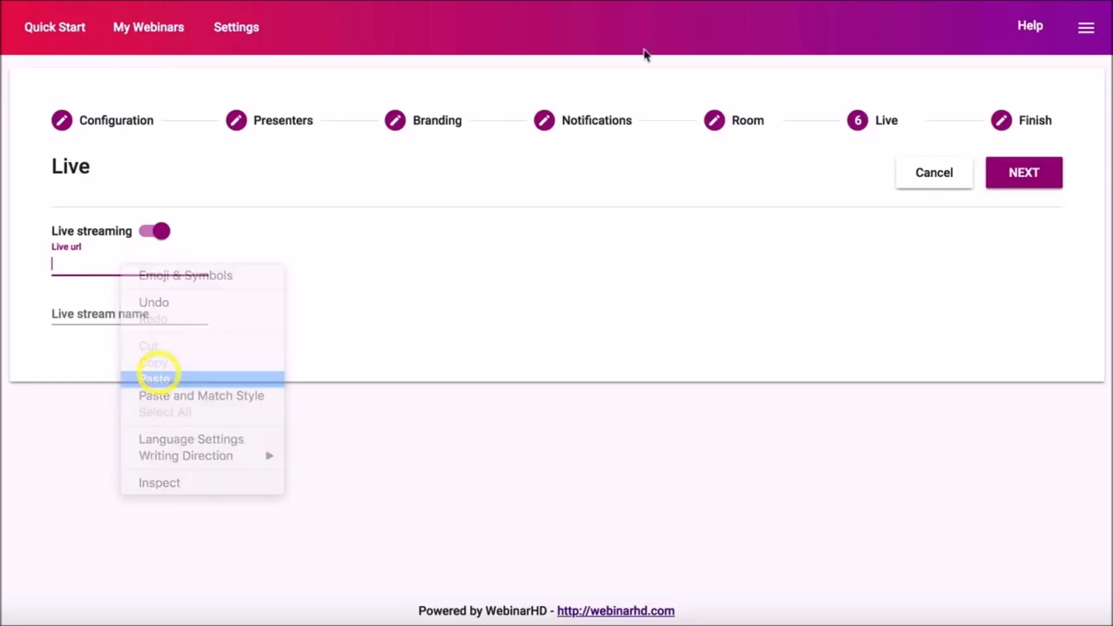
{"action": "left_click", "coordinate": [158, 378]}
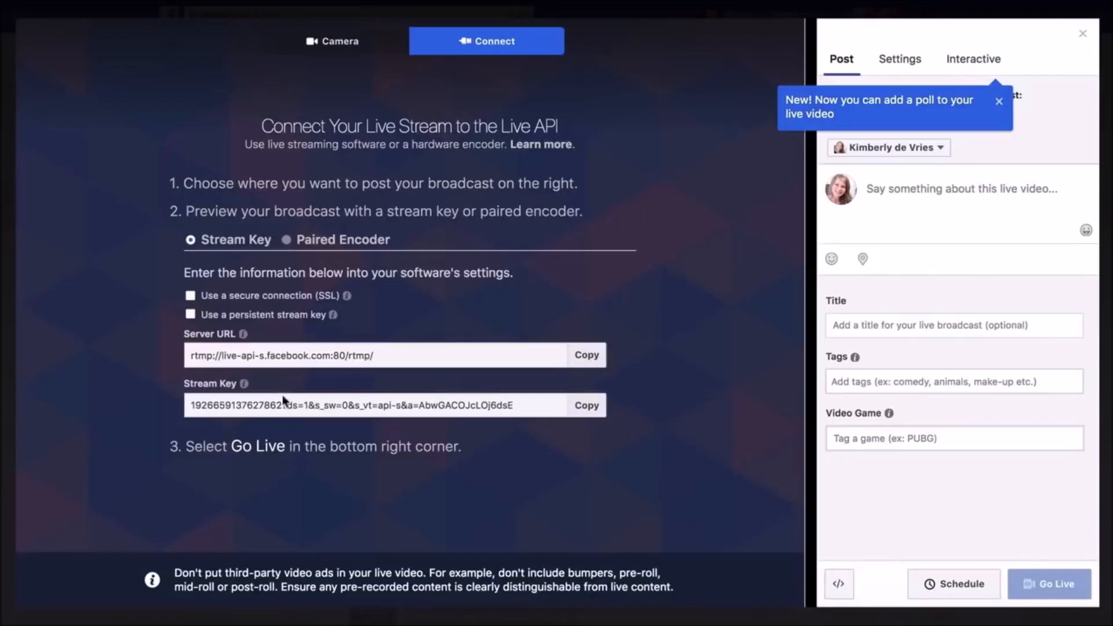
{"action": "left_click", "coordinate": [597, 409]}
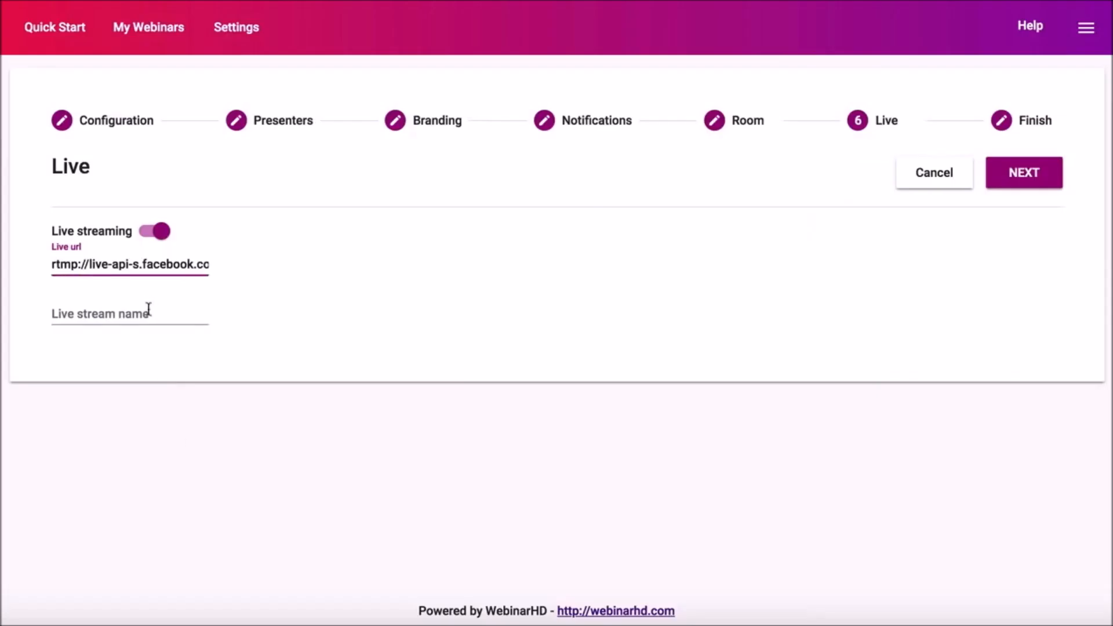
{"action": "right_click", "coordinate": [146, 315]}
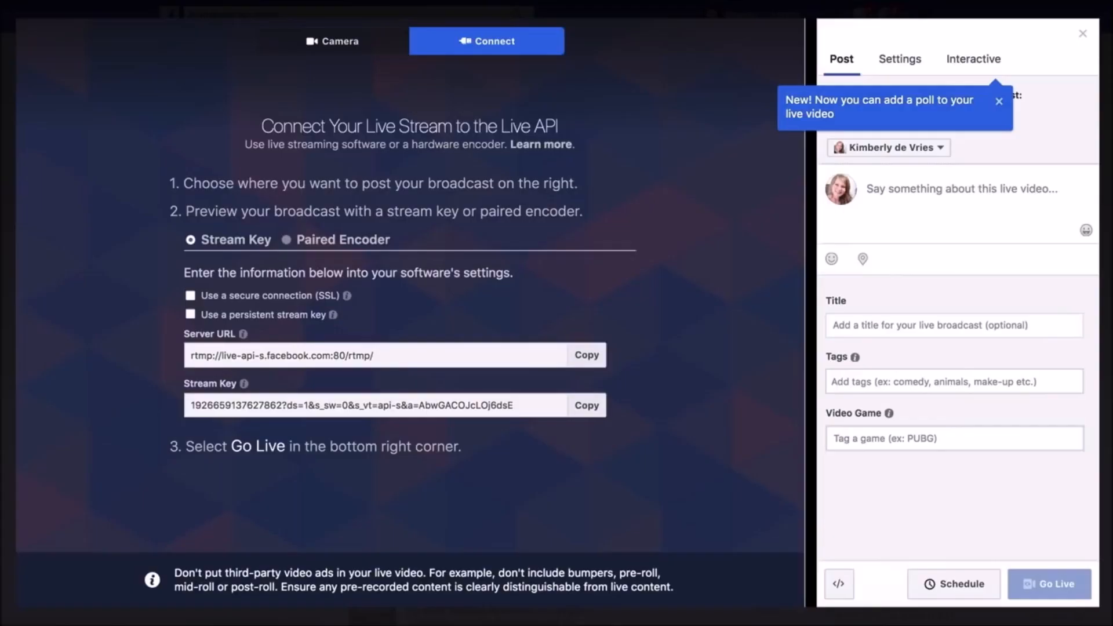
{"action": "left_click", "coordinate": [893, 199]}
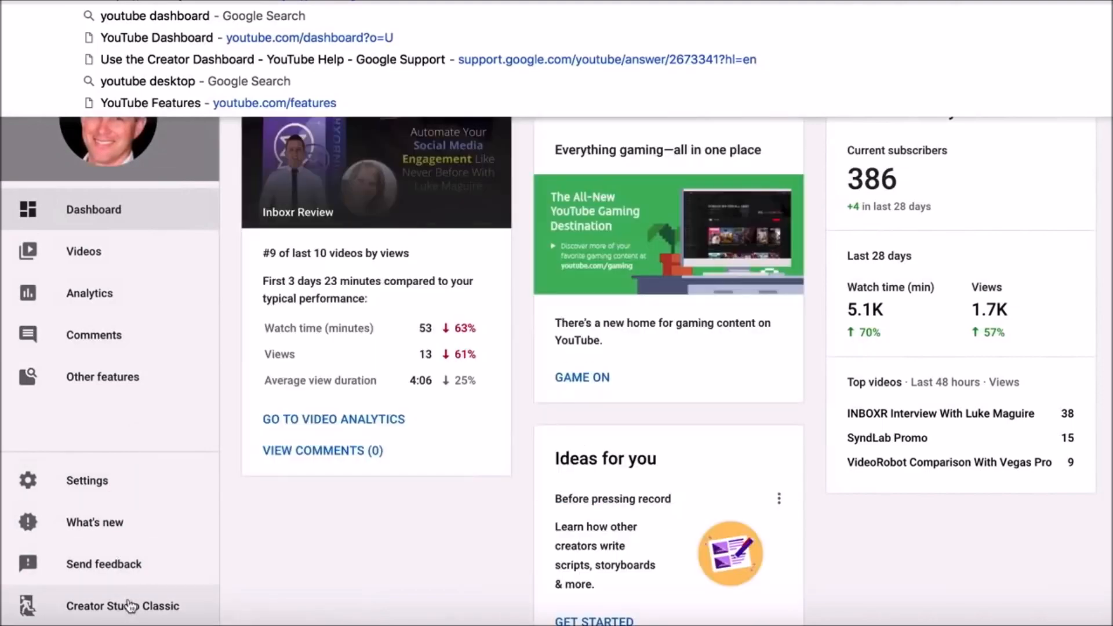
{"action": "left_click", "coordinate": [130, 606]}
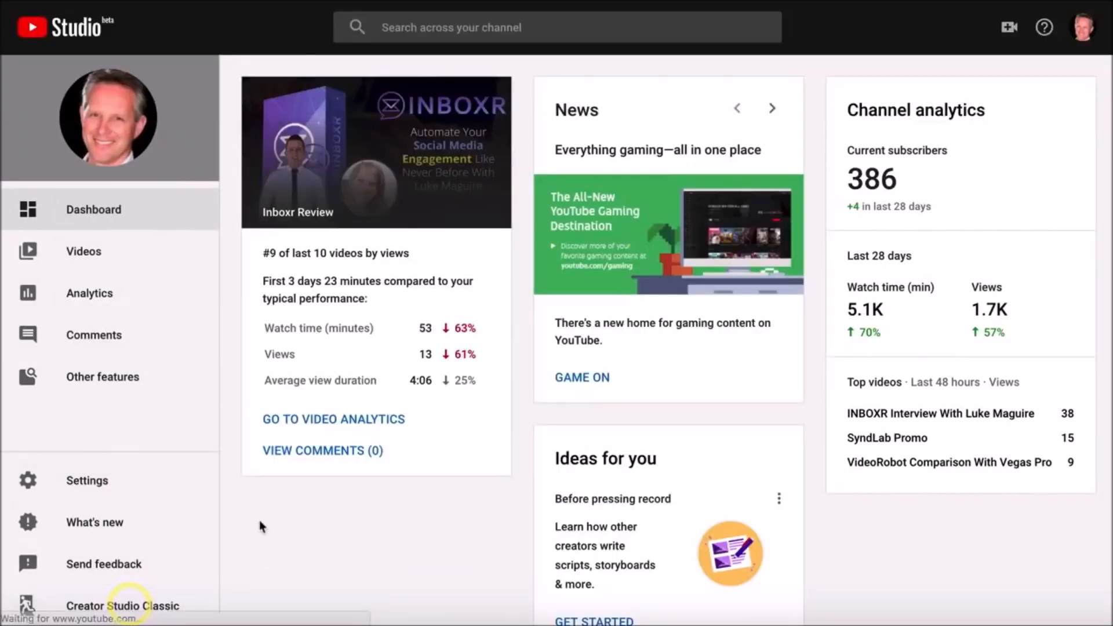
In Creator Studio Classic's encoder setup, select the rtmp://a.rtmp.youtube.com/live2 server URL, then the stream key field
{"action": "left_click", "coordinate": [113, 606]}
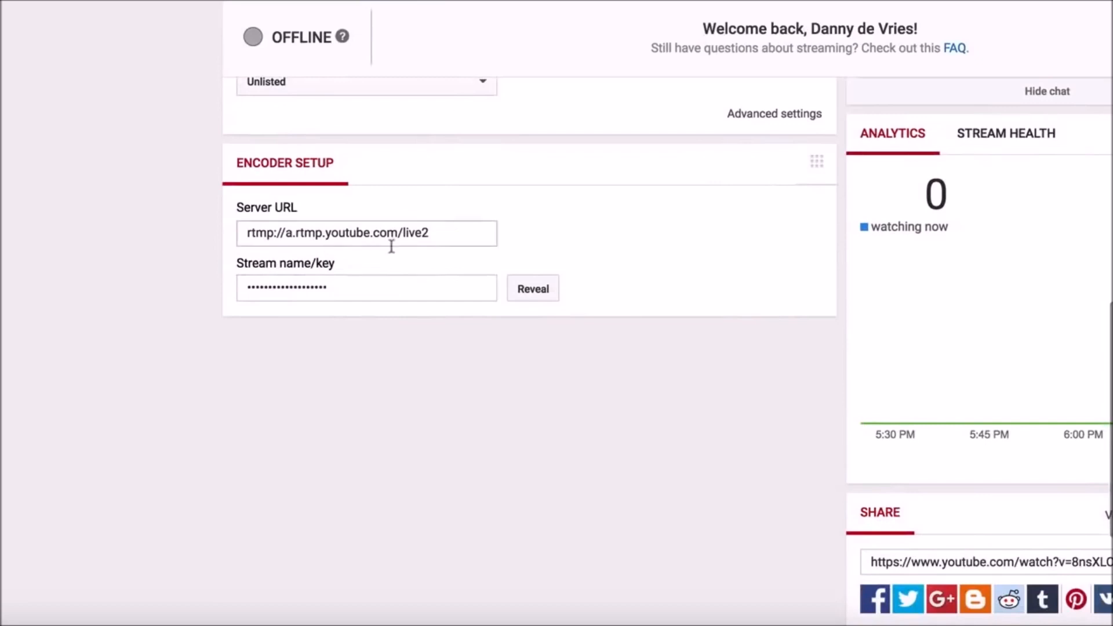
{"action": "left_click", "coordinate": [427, 235]}
{"action": "left_click", "coordinate": [177, 242]}
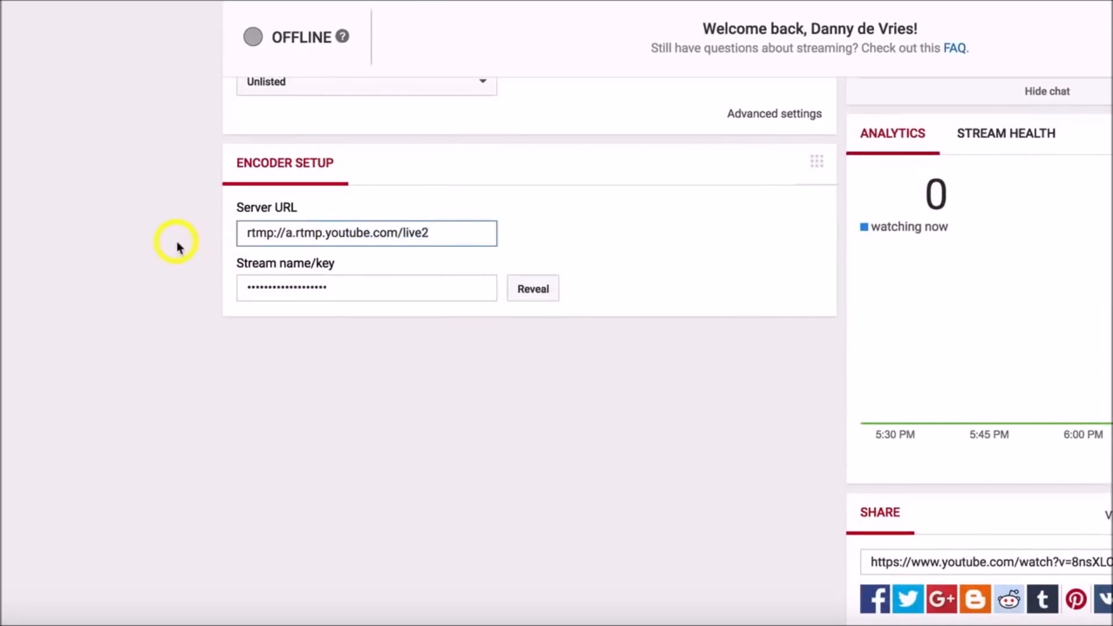
{"action": "left_click", "coordinate": [353, 237]}
{"action": "left_click", "coordinate": [384, 236]}
{"action": "left_click", "coordinate": [379, 295]}
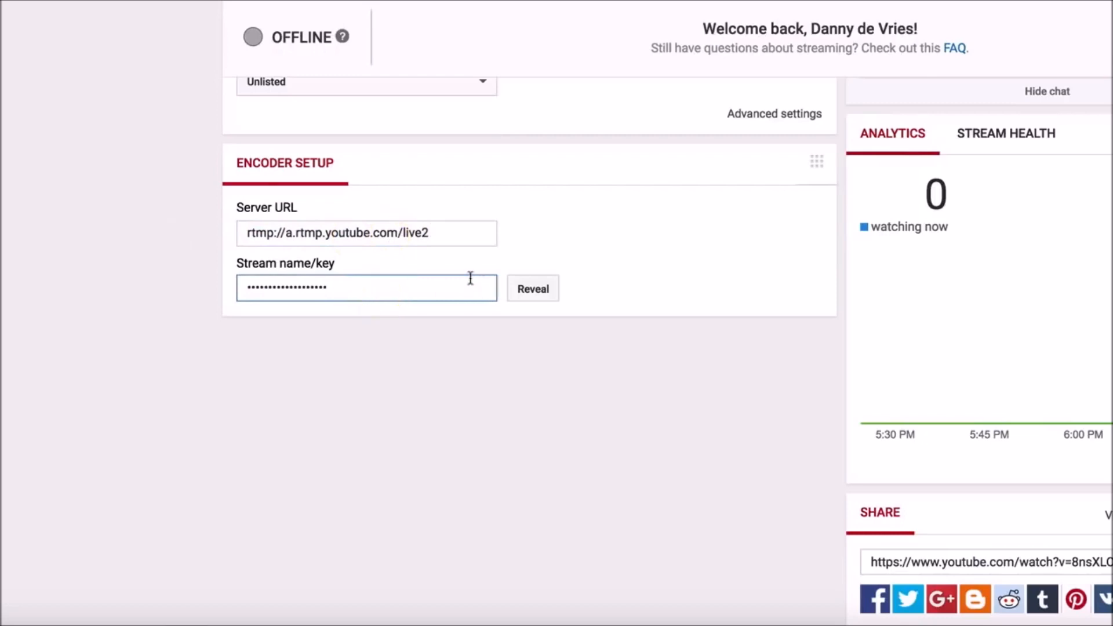